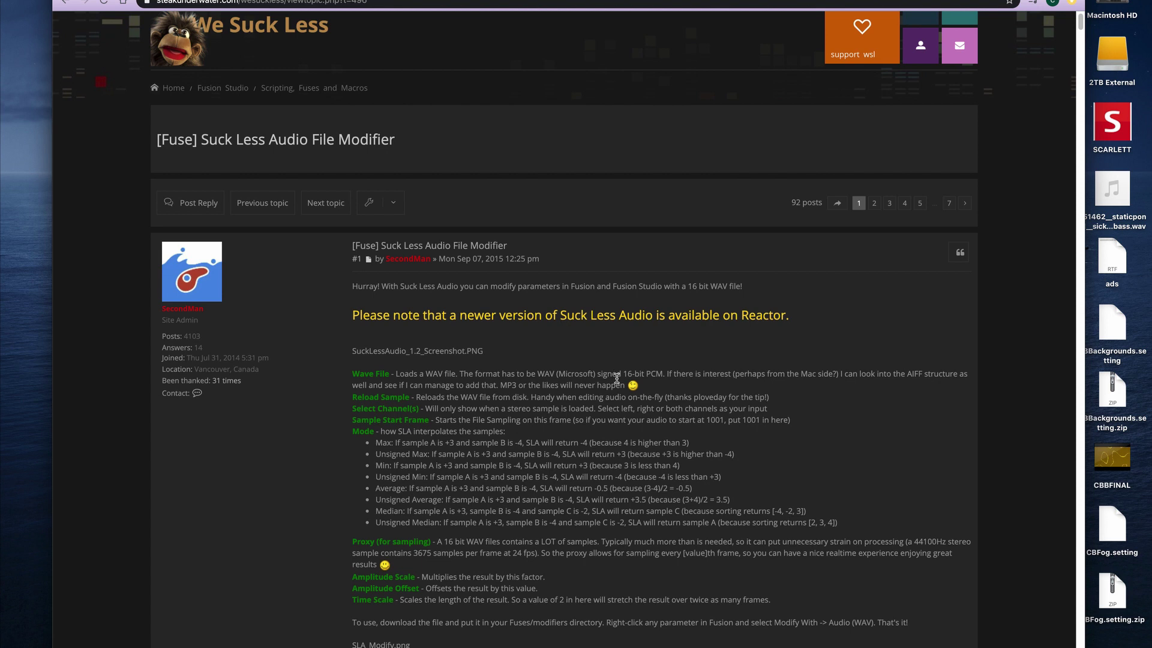
Go back from the Suck Less Audio forum topic to the Reactor 3 release announcement.
key(super+bracketleft)
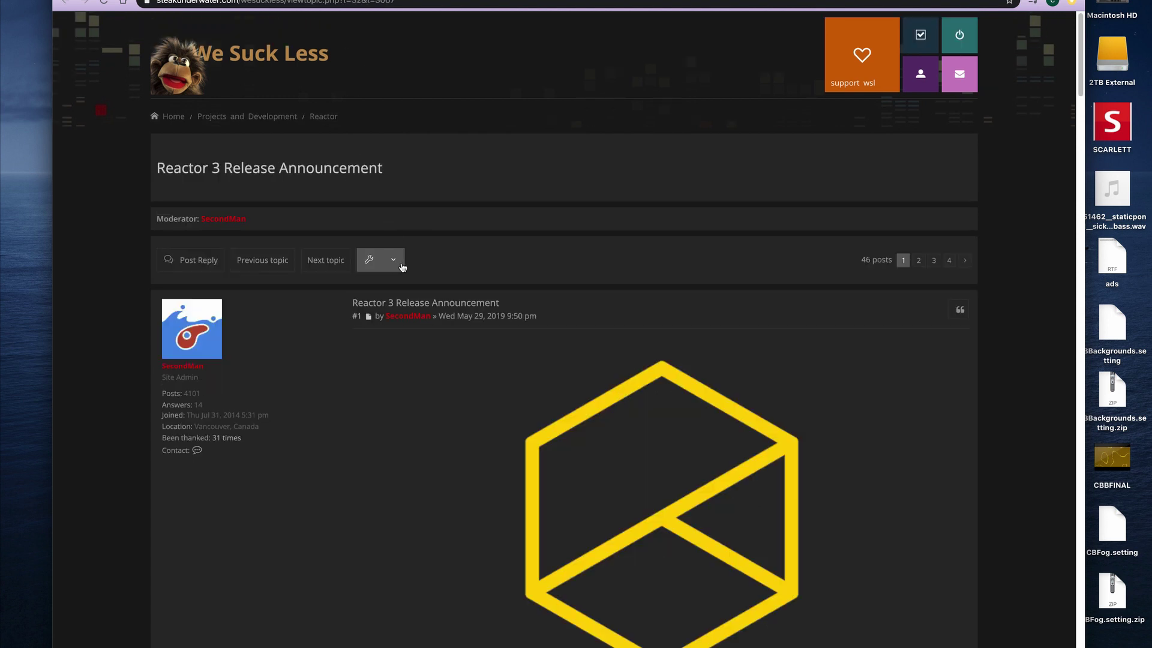
scroll(401, 266, down, 2)
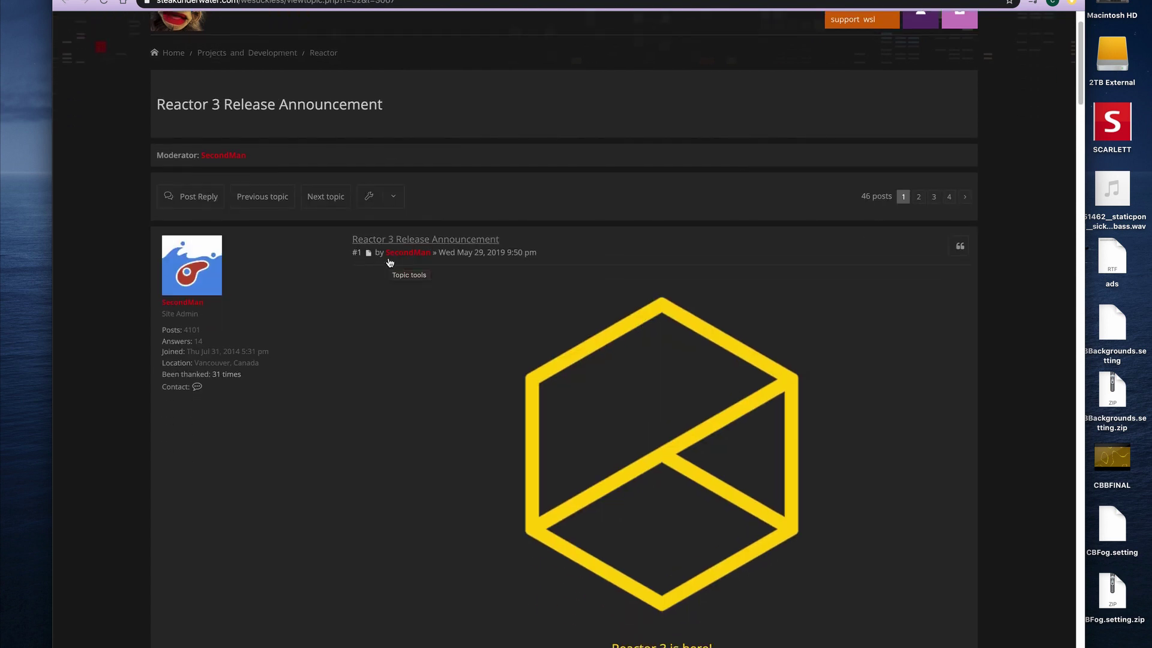
scroll(397, 264, down, 5)
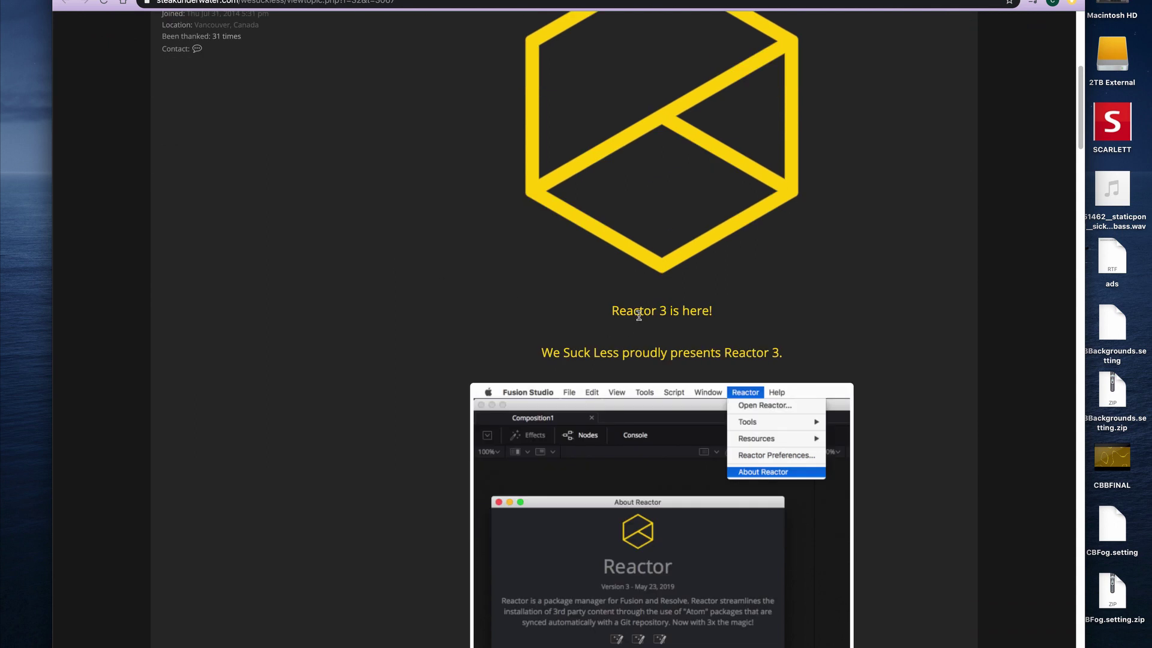
scroll(409, 271, up, 4)
scroll(393, 286, down, 2)
scroll(392, 288, down, 1)
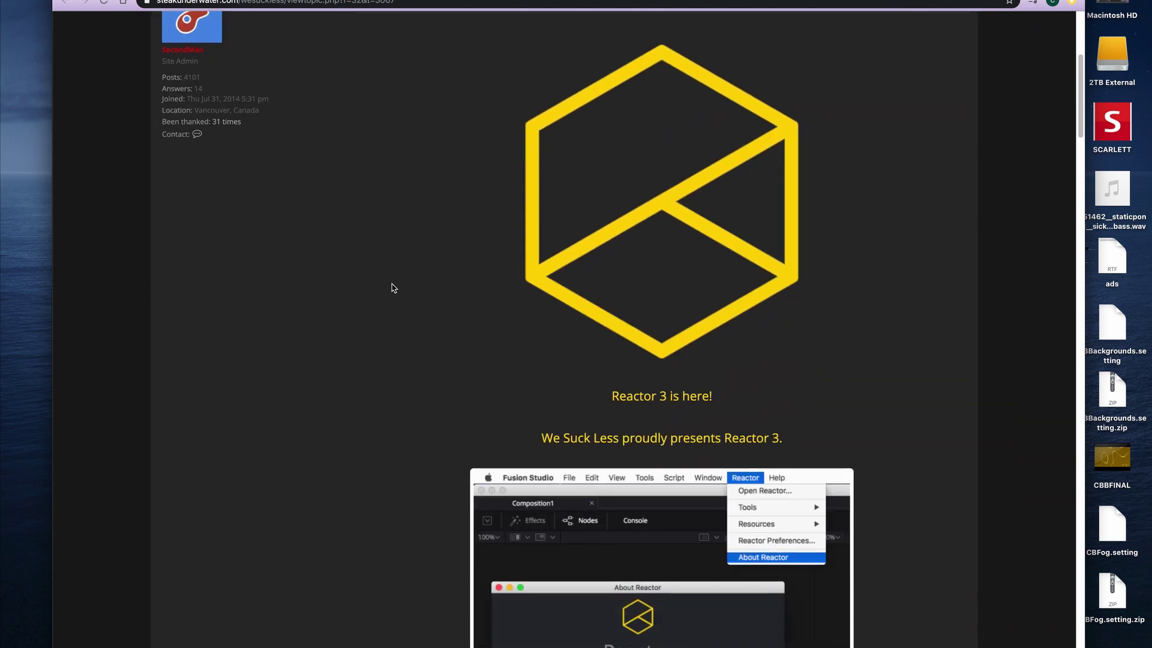
scroll(392, 288, down, 2)
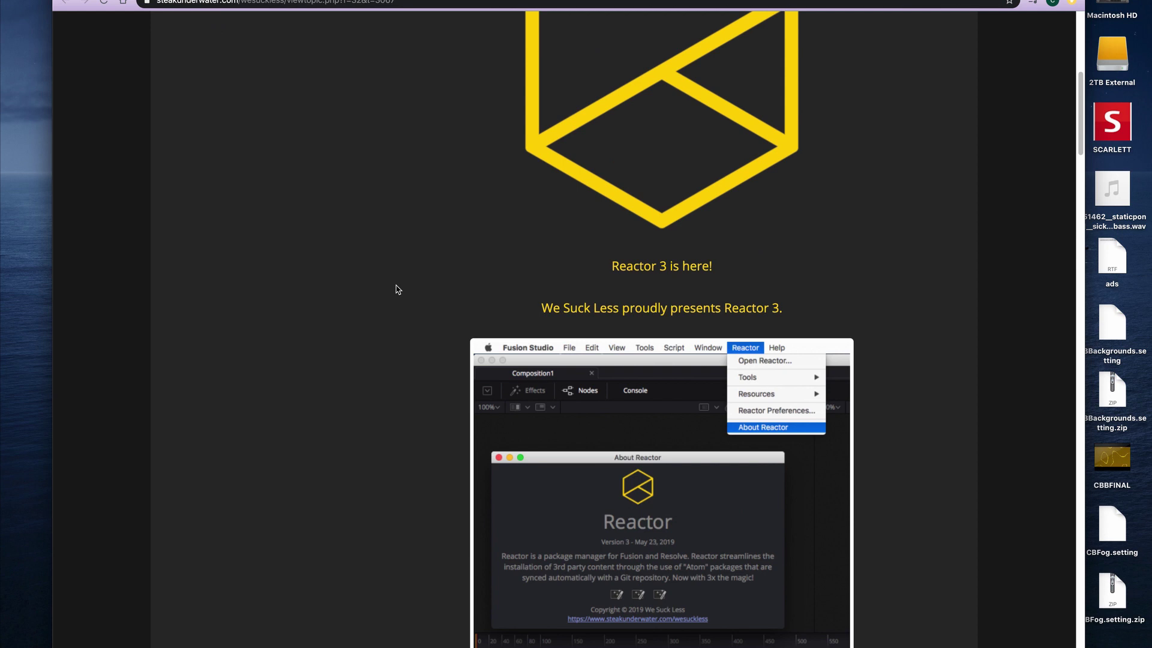
scroll(397, 289, down, 6)
scroll(397, 289, down, 1)
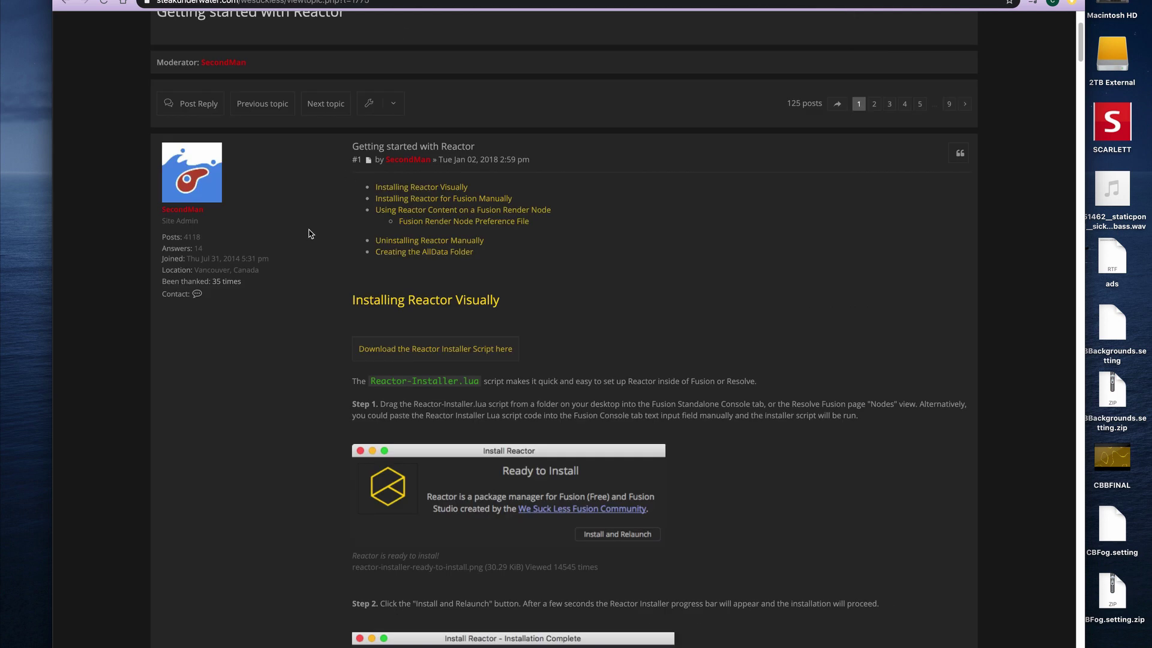
scroll(314, 248, down, 1)
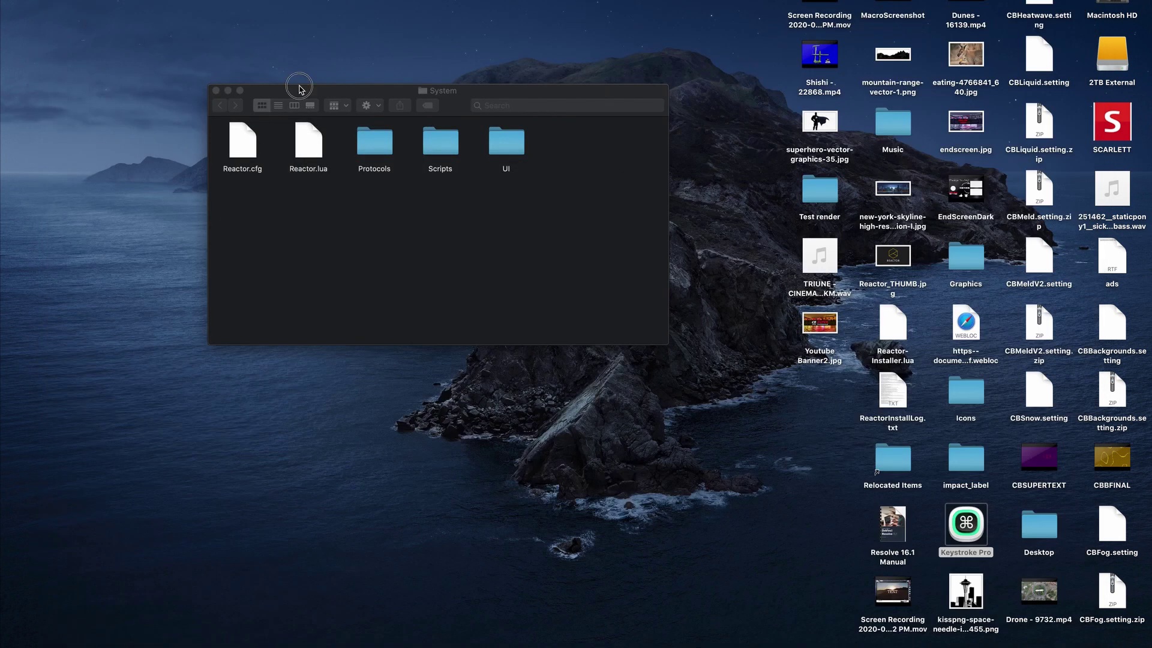
Move the Finder System folder window aside on the desktop.
drag(301, 82, 200, 139)
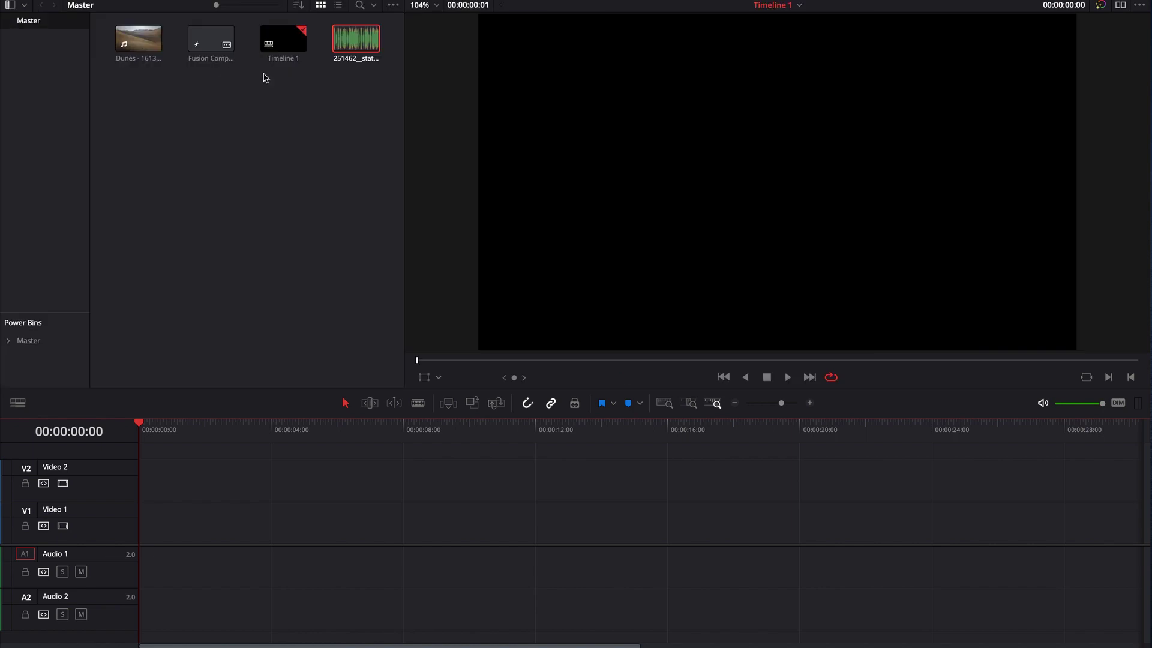
Drop a Fusion Composition from the Media Pool onto V1 and switch to the Fusion page.
drag(211, 41, 140, 531)
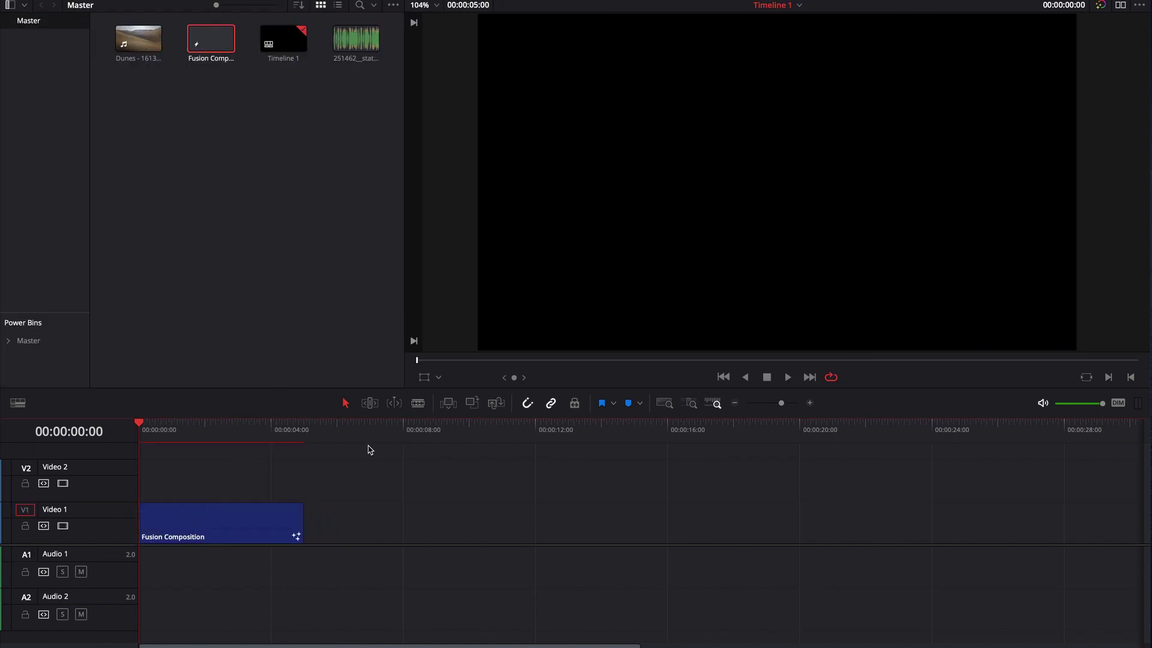
key(shift+5)
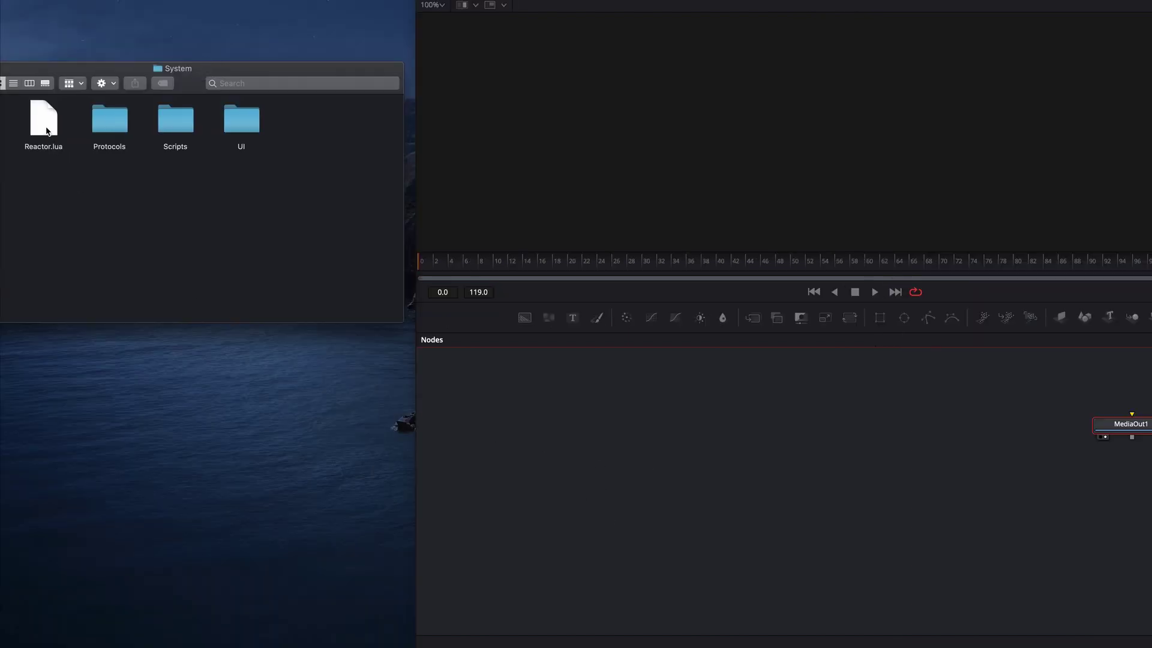
Drop Reactor.lua from Finder into the Fusion node view to run the Reactor installer.
drag(48, 126, 506, 458)
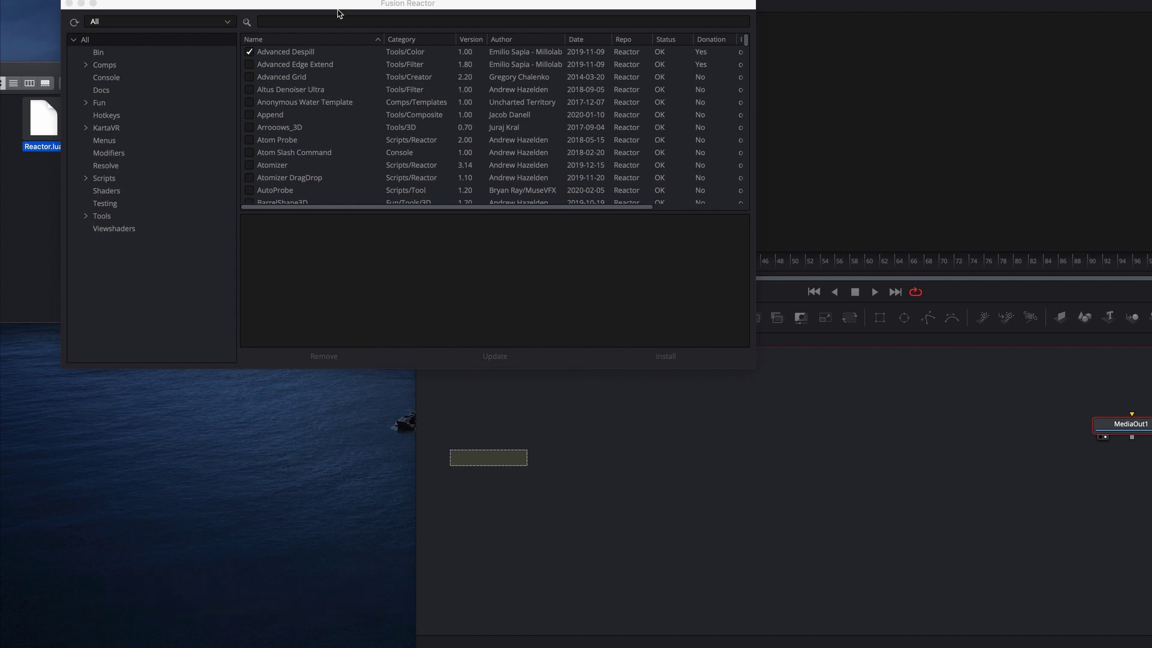
scroll(354, 138, down, 3)
scroll(356, 136, down, 5)
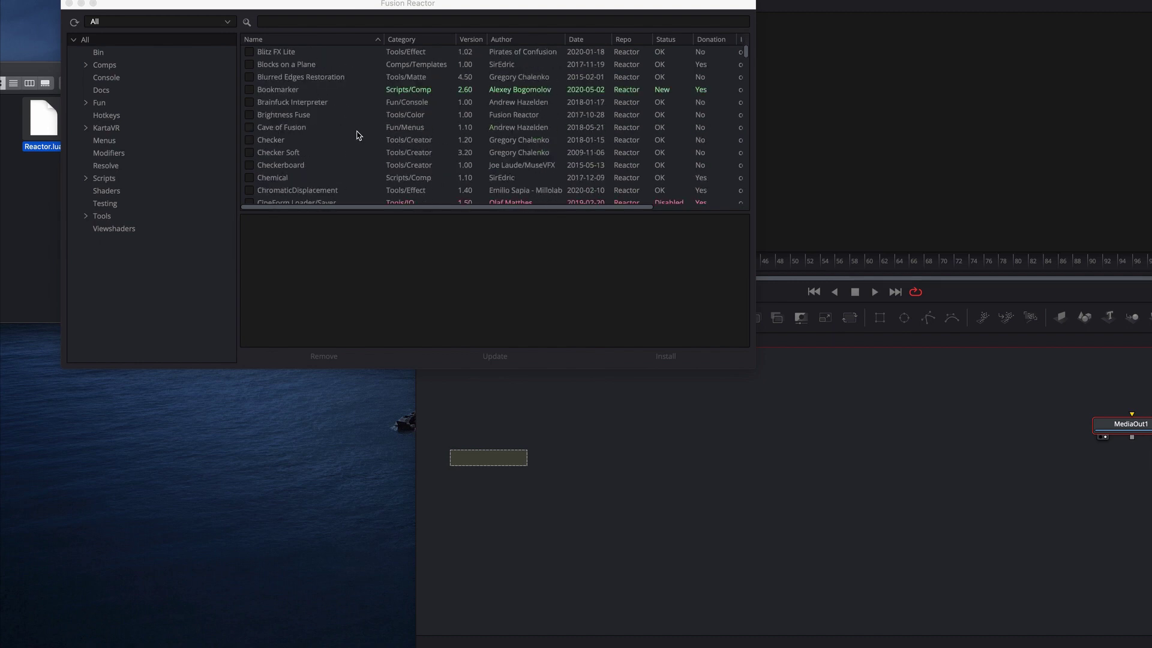
drag(745, 65, 740, 178)
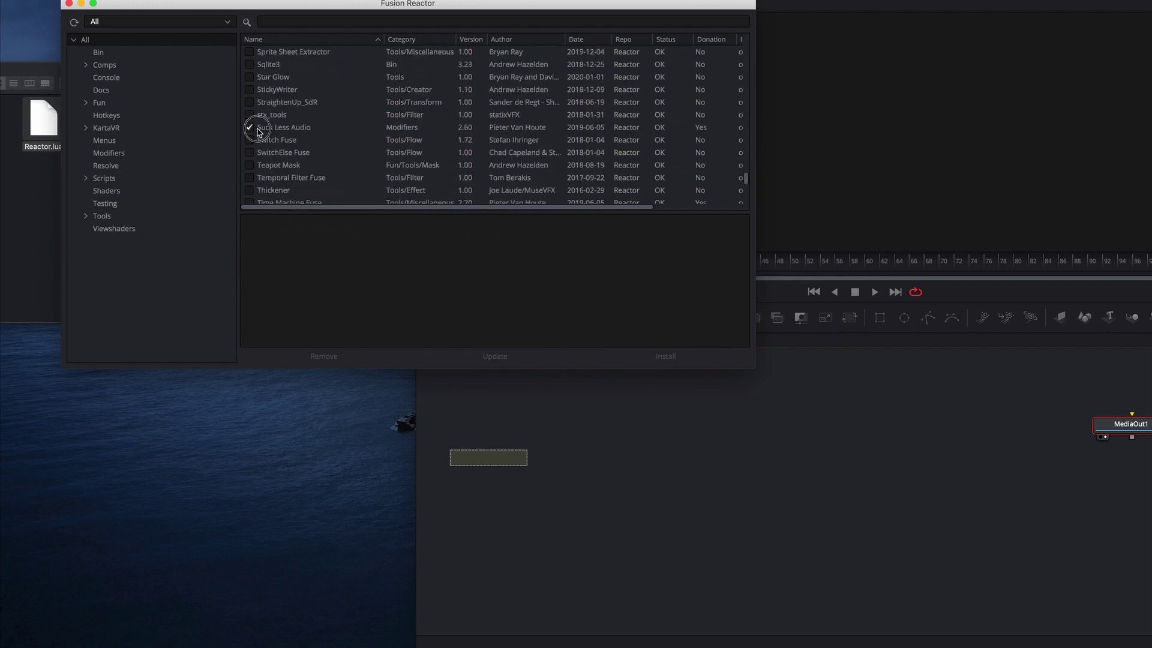
Select Suck Less Audio in the Reactor package list to show its details.
click(274, 129)
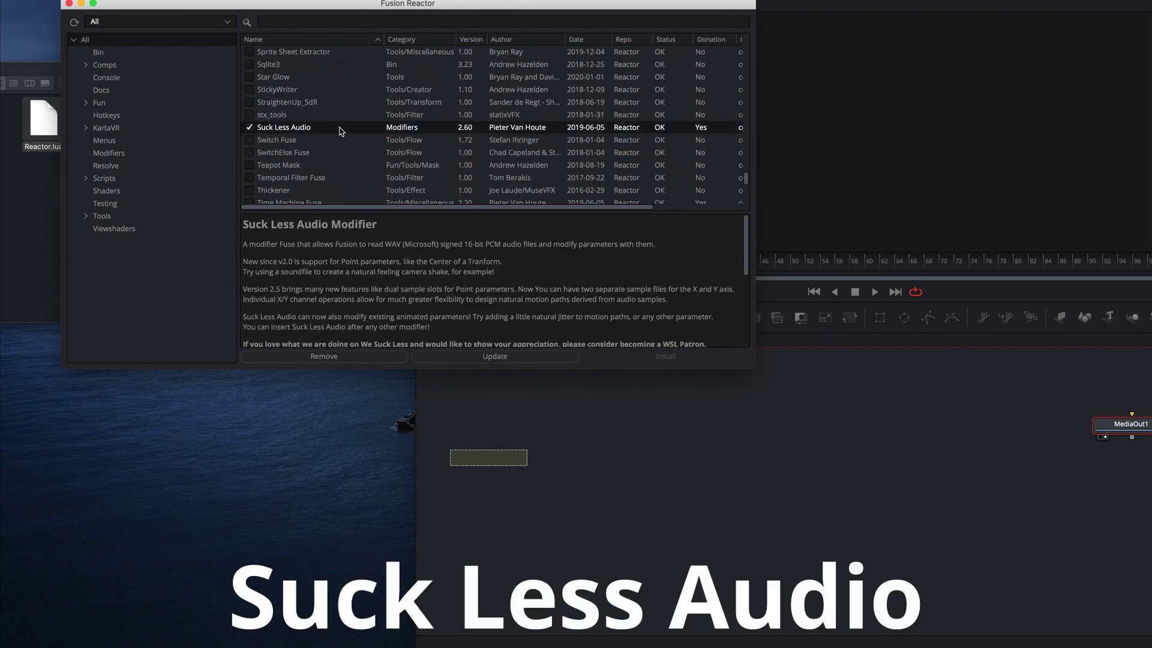
scroll(364, 235, down, 2)
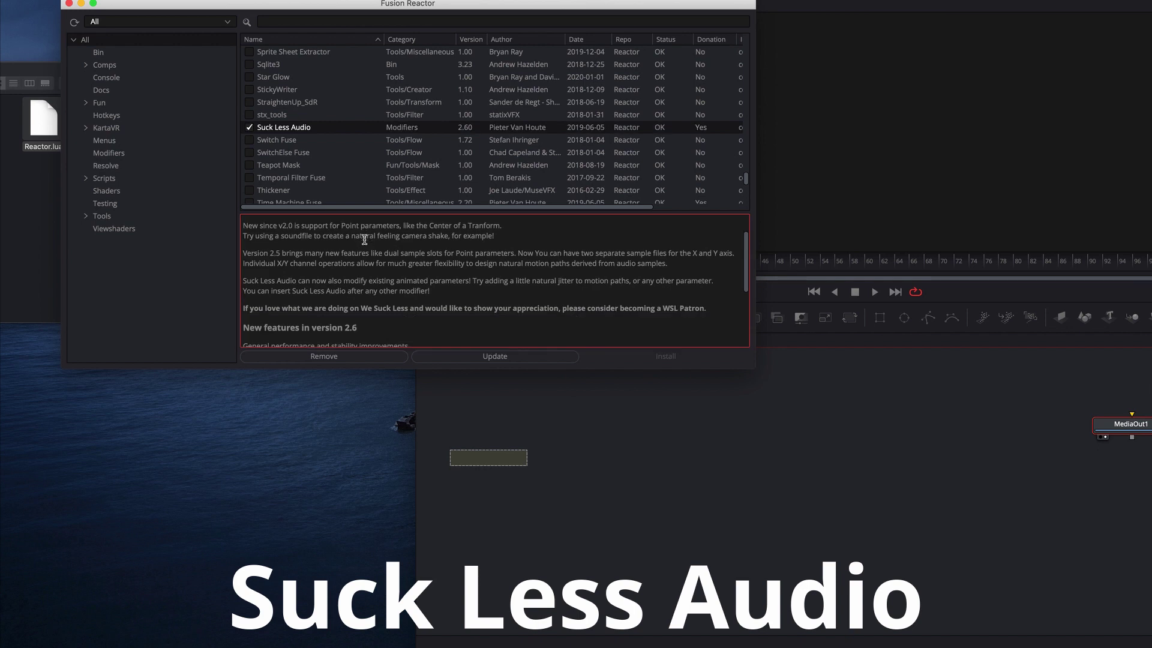
scroll(369, 250, down, 3)
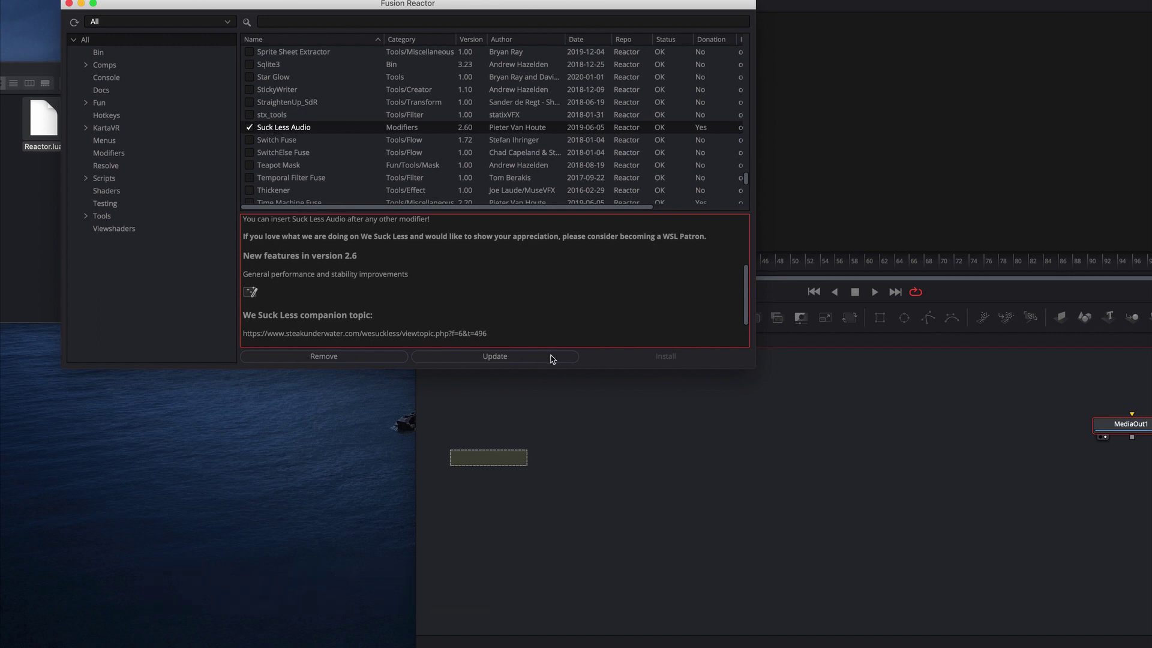
Close the Fusion Reactor window and the Finder System folder window.
click(70, 4)
drag(317, 68, 390, 53)
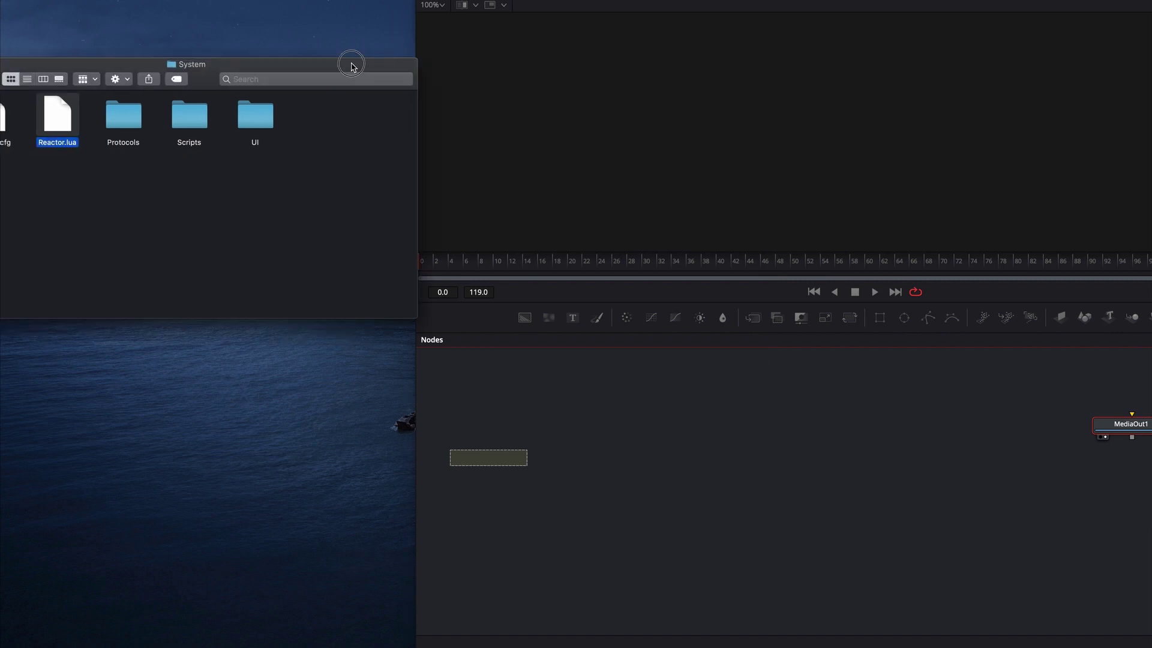
click(25, 53)
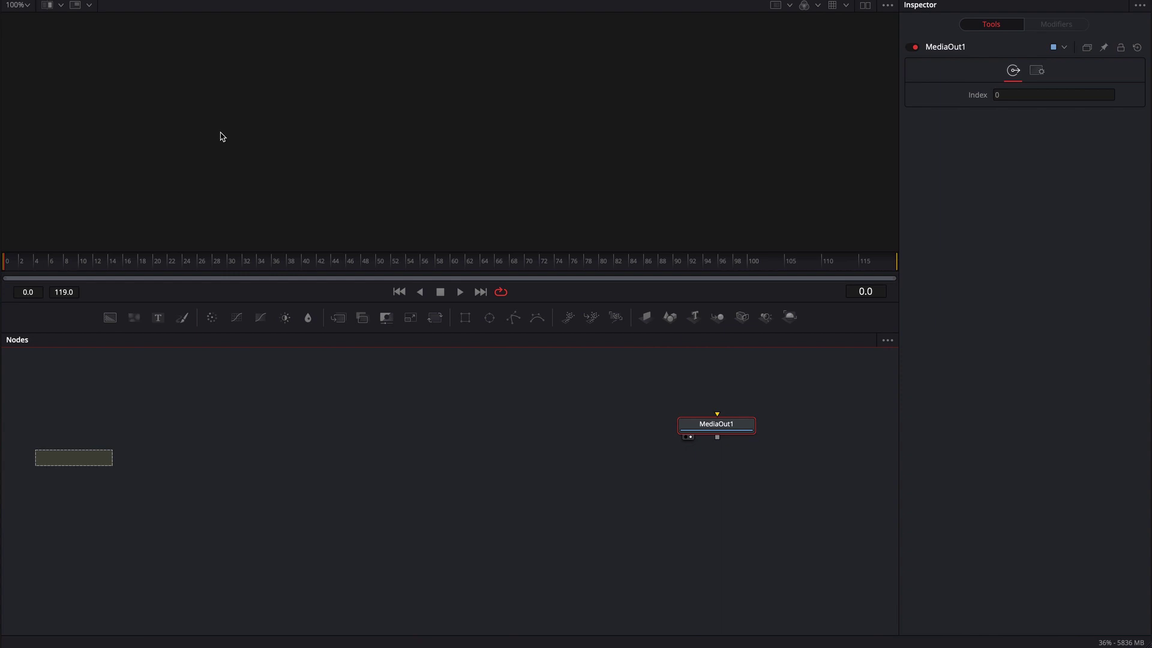
Return to the Edit page and drag the Fusion Composition clip from V1 to V2.
click(284, 388)
key(shift+4)
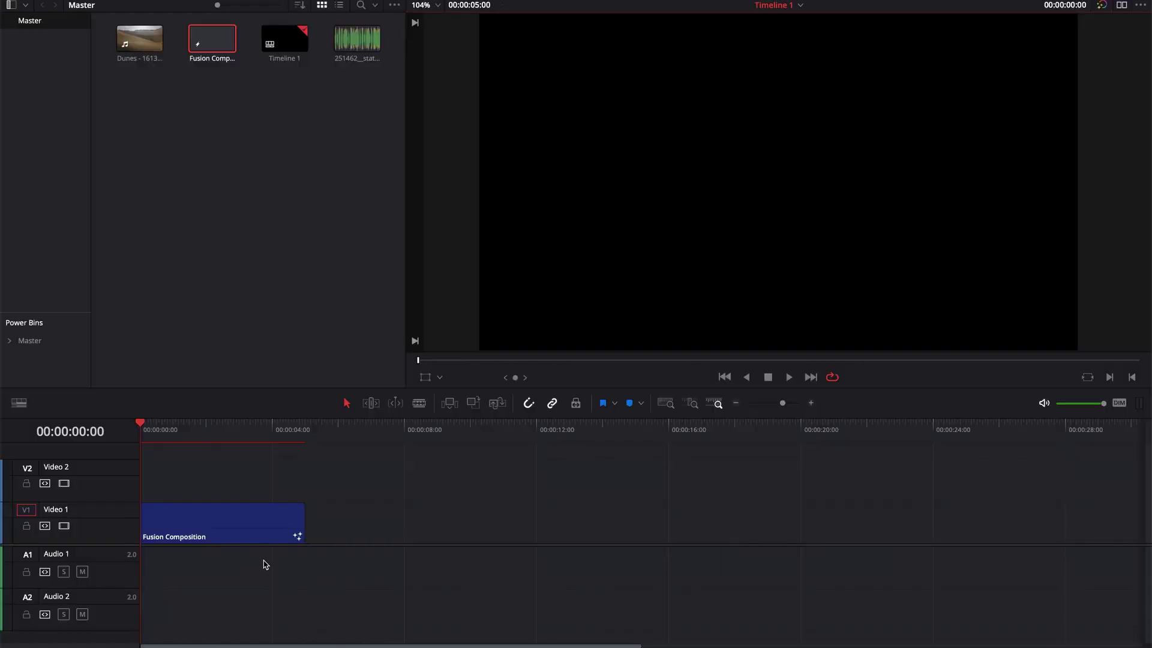
click(249, 258)
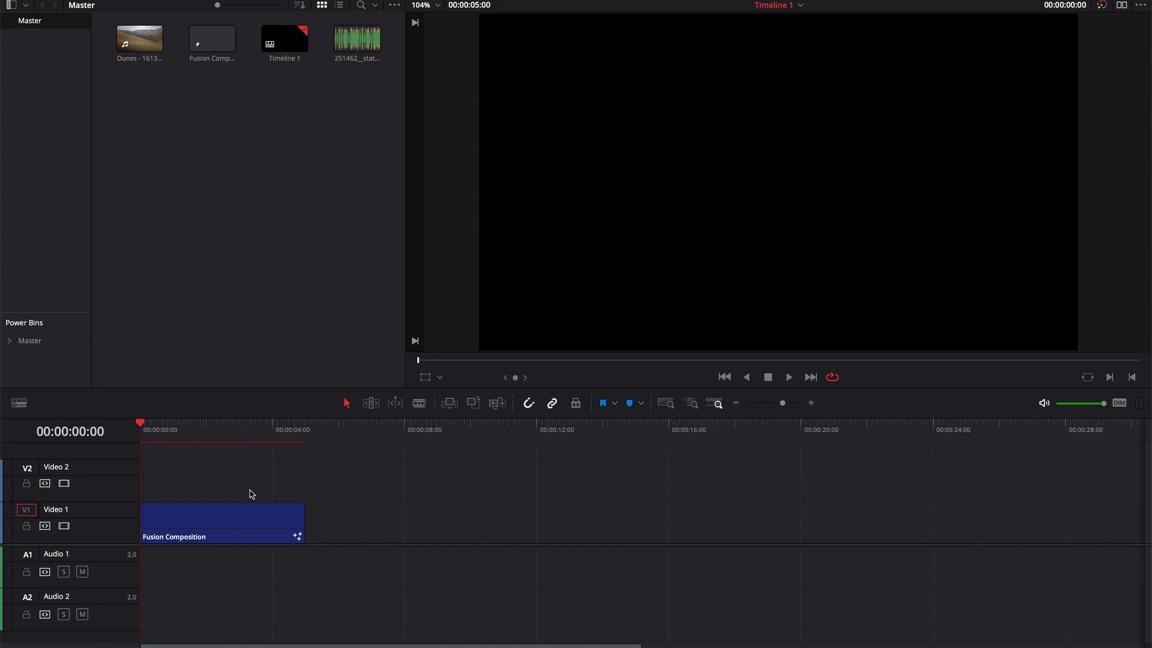
drag(247, 525, 240, 487)
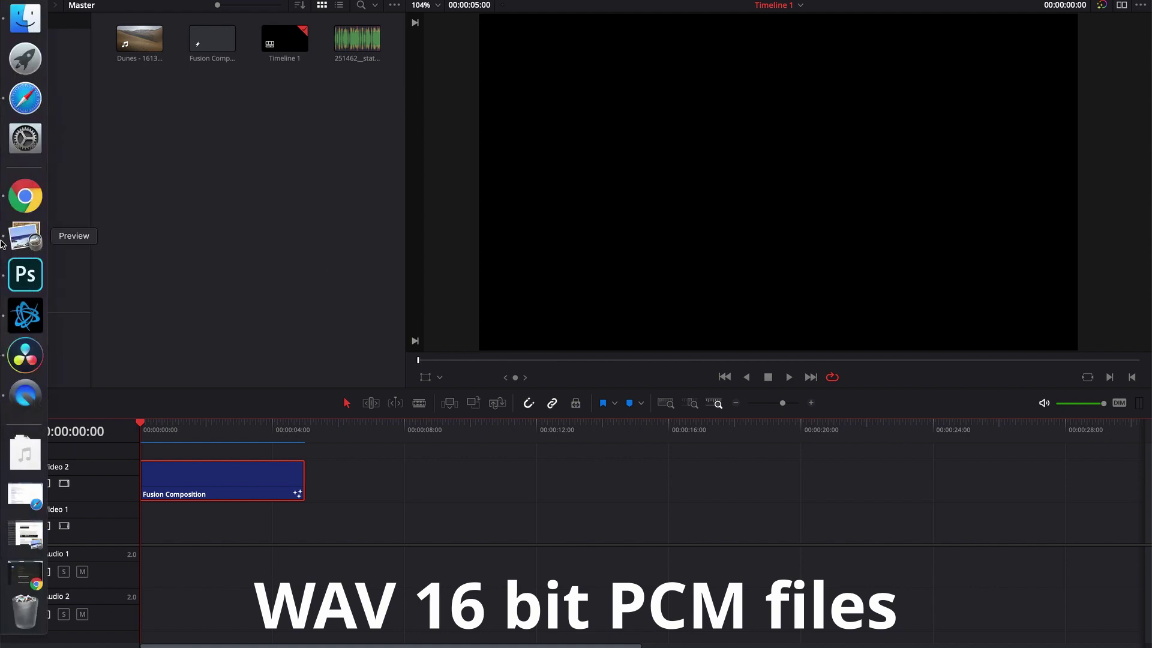
mouse_move(26, 195)
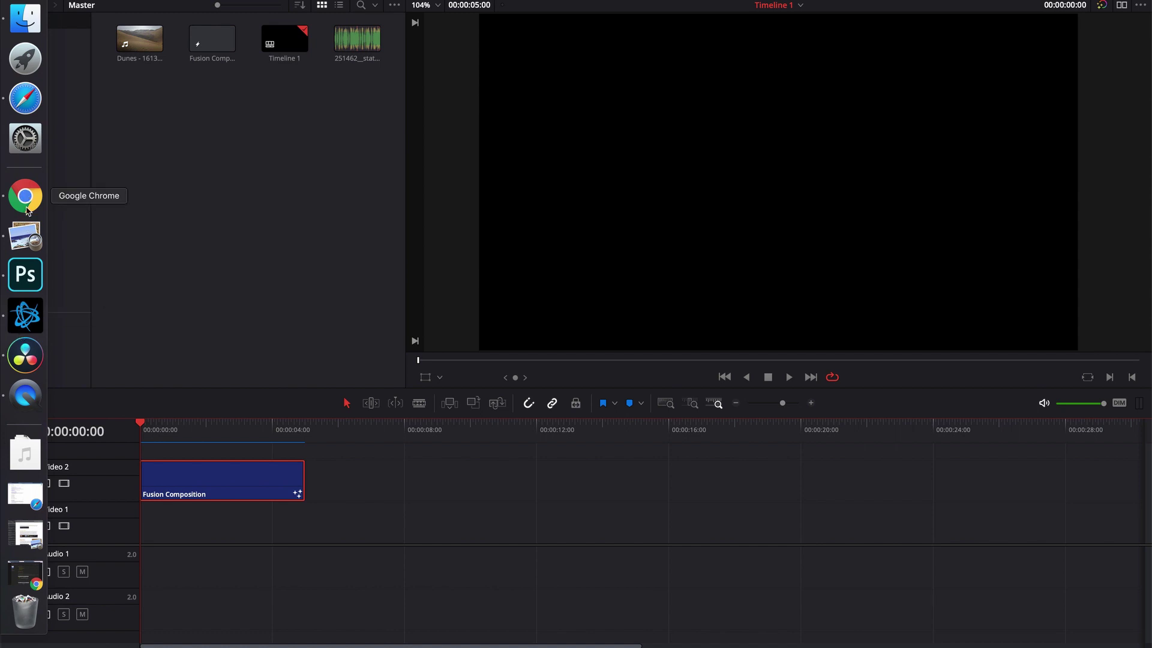
click(26, 200)
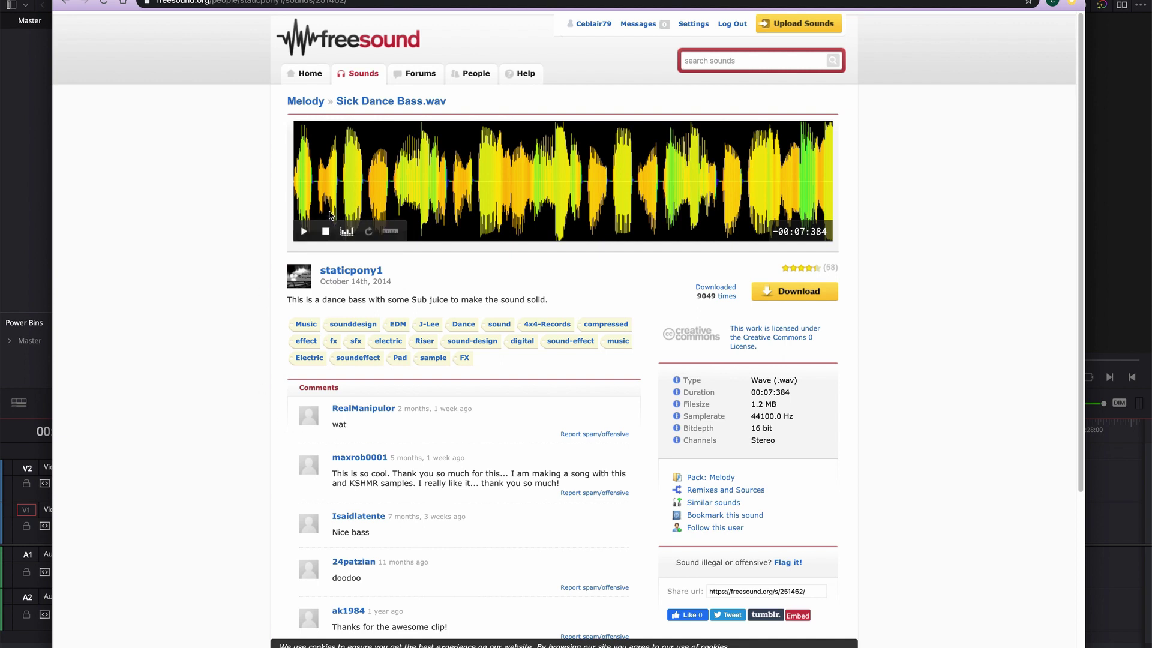
click(304, 234)
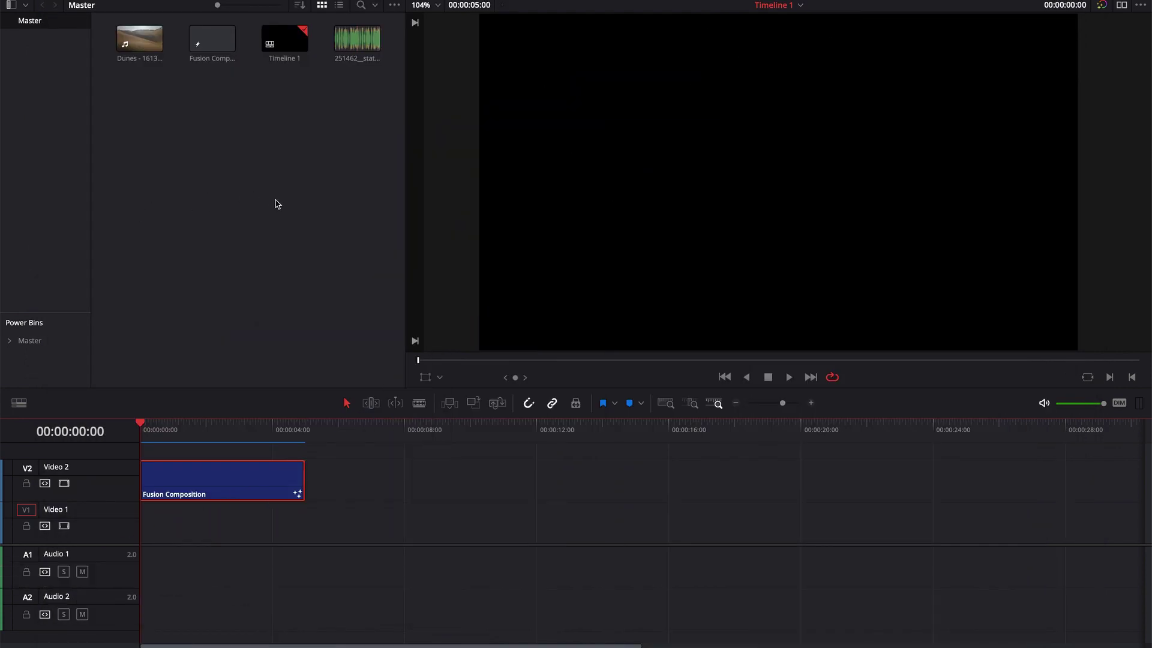
Put the bass WAV on Audio 1, extend the Fusion Composition, and add Dunes at the start.
mouse_move(357, 38)
mouse_down()
mouse_move(157, 534)
mouse_move(138, 535)
mouse_up()
drag(305, 480, 382, 480)
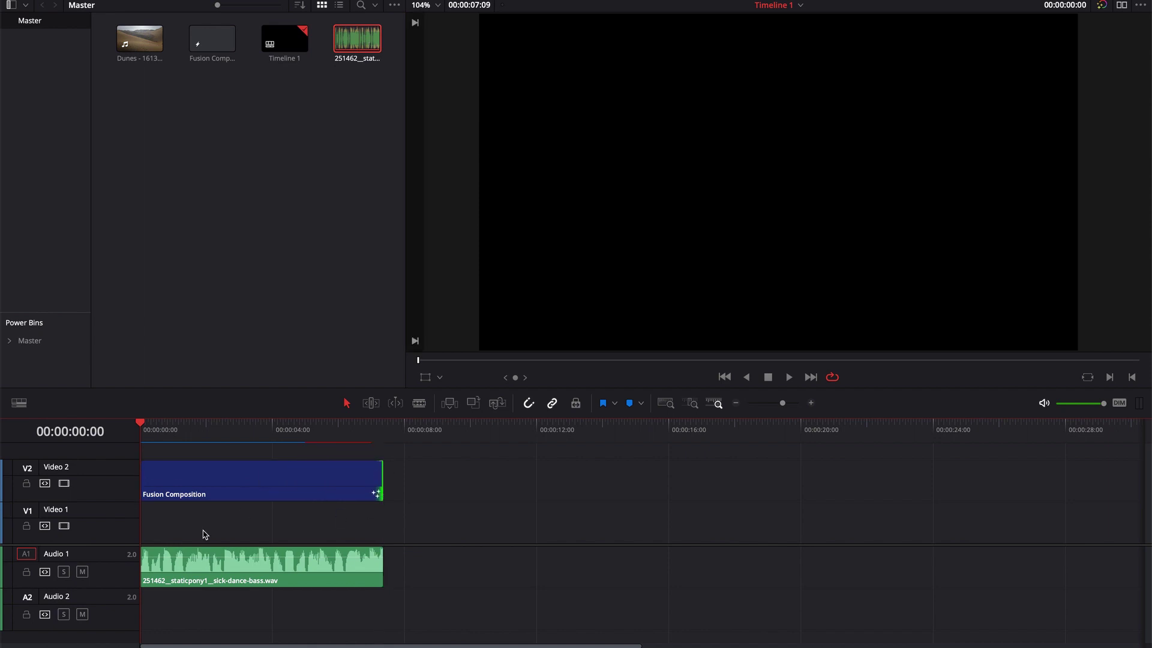
mouse_move(146, 37)
mouse_down()
mouse_move(271, 497)
mouse_move(441, 515)
mouse_move(337, 522)
mouse_up()
Delete the Fusion Composition clip from V2 and bring up the Dunes clip's context menu.
right_click(336, 522)
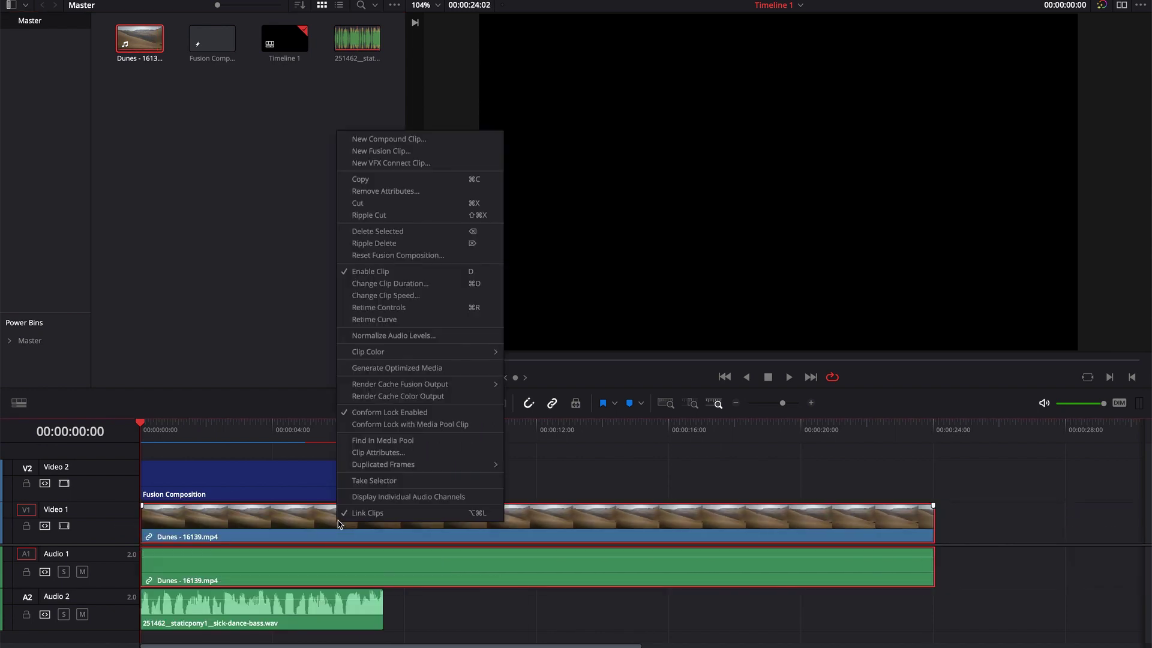
click(749, 126)
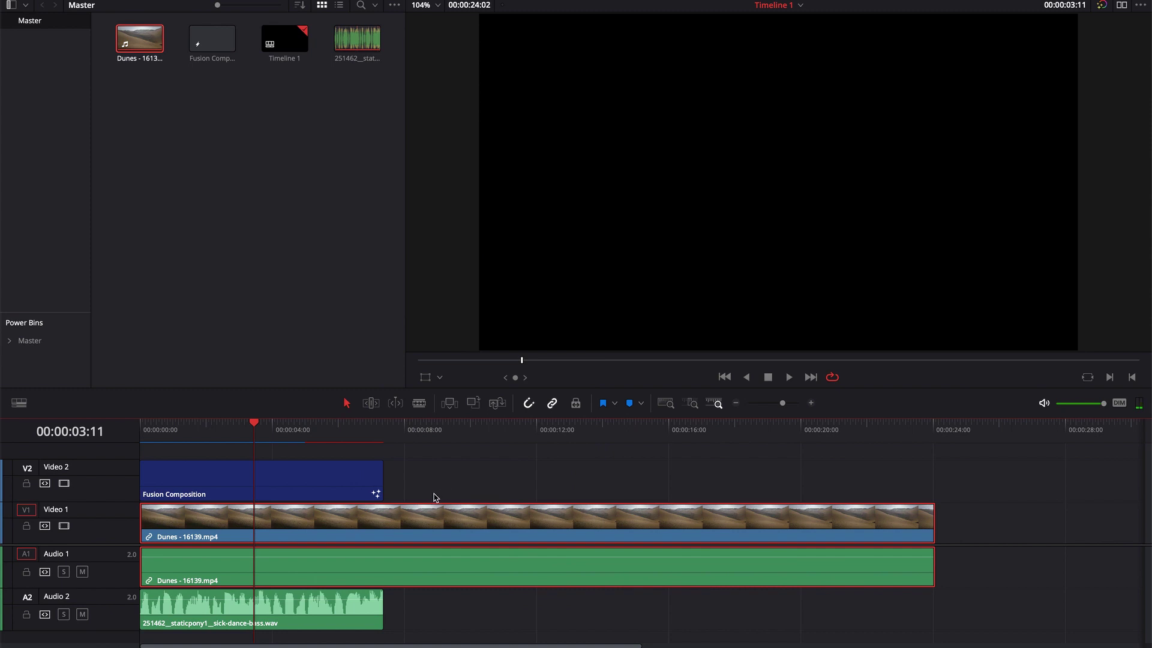
click(286, 477)
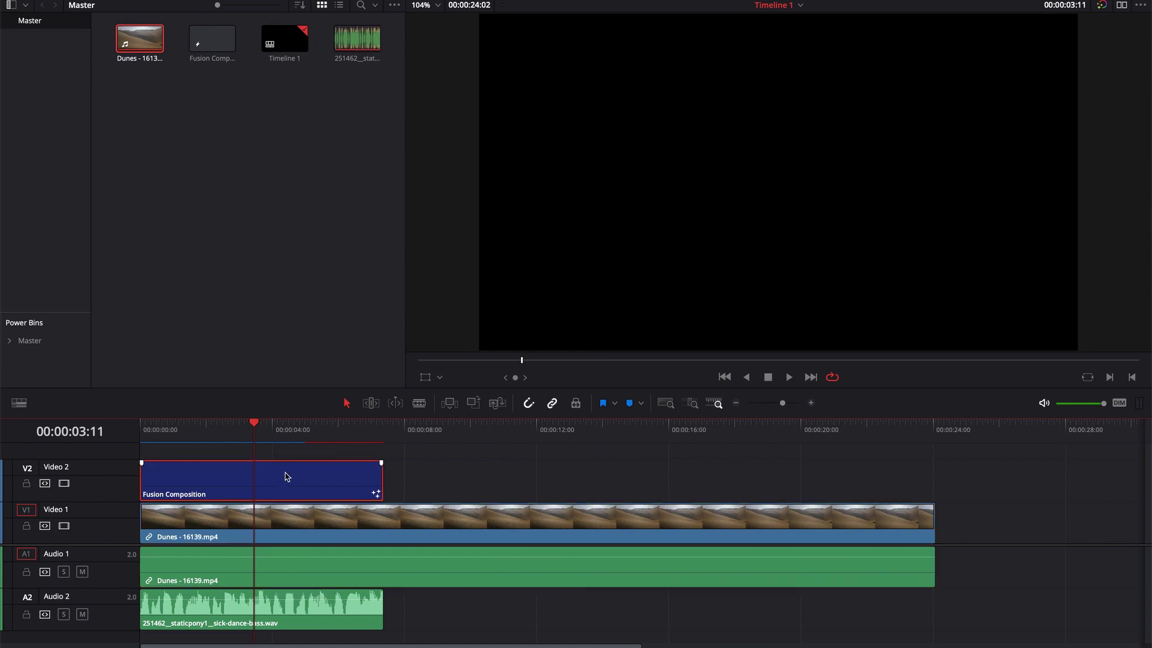
key(BackSpace)
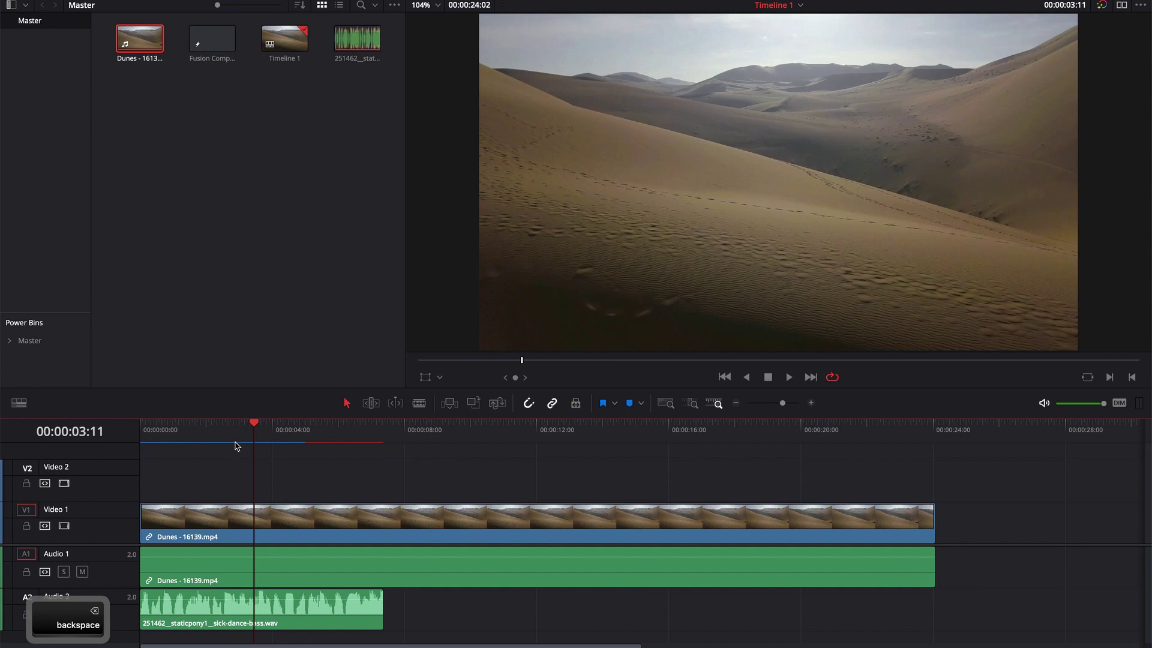
click(279, 520)
right_click(306, 523)
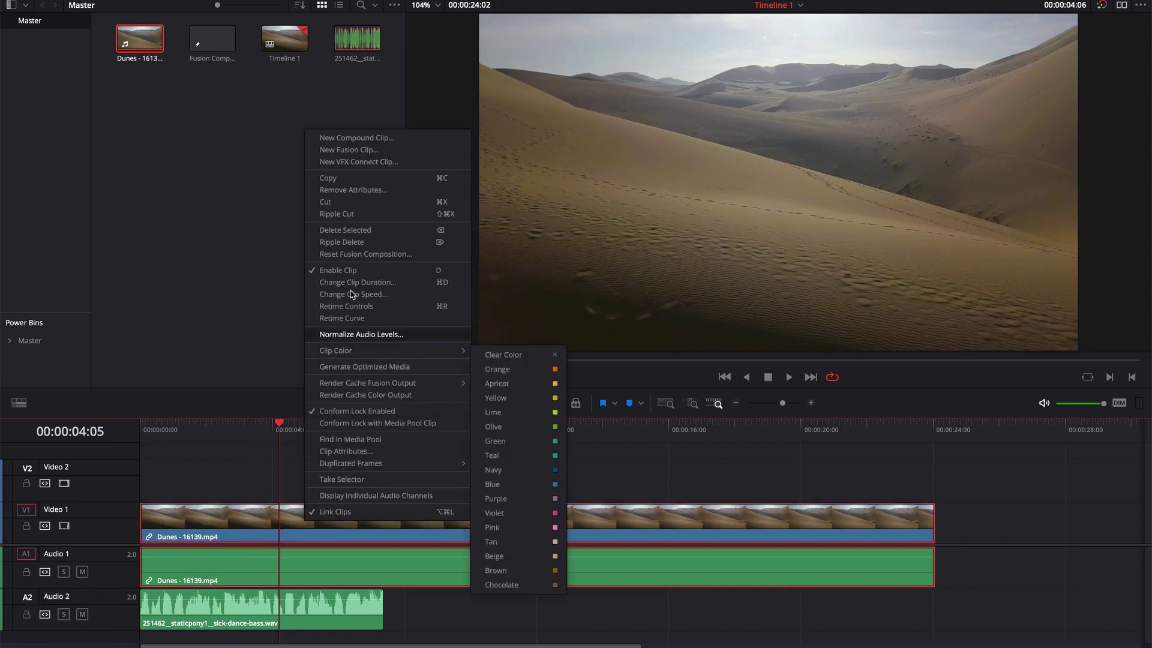
Set the Dunes clip speed to 250% and trim its end to match the WAV.
click(351, 295)
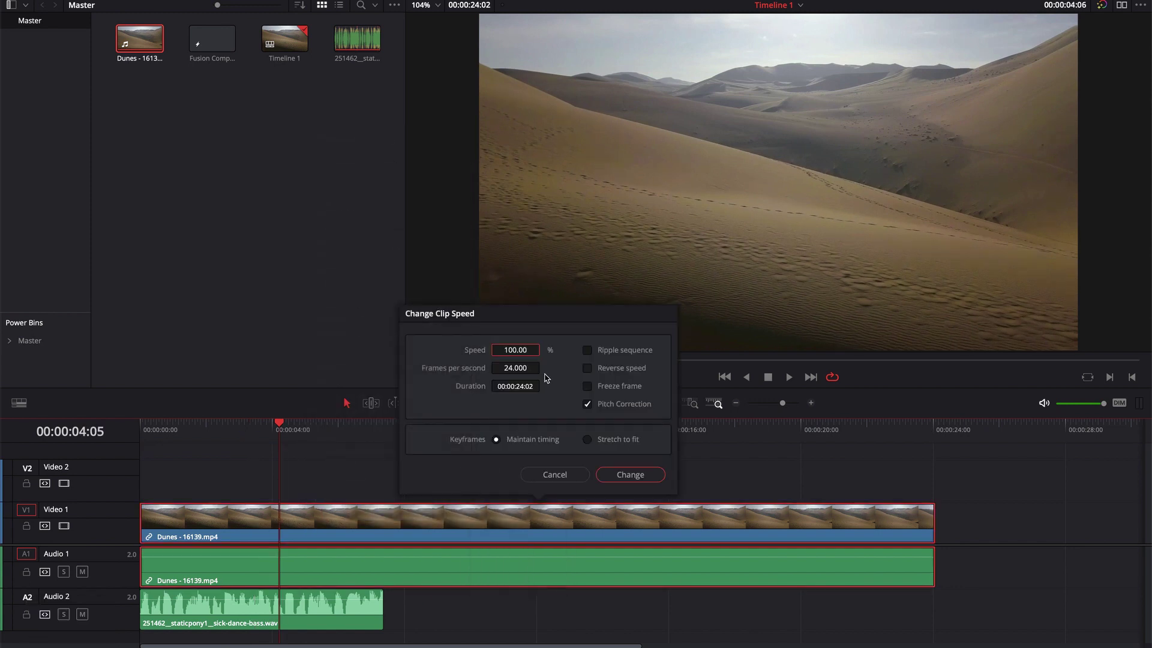
text(2)
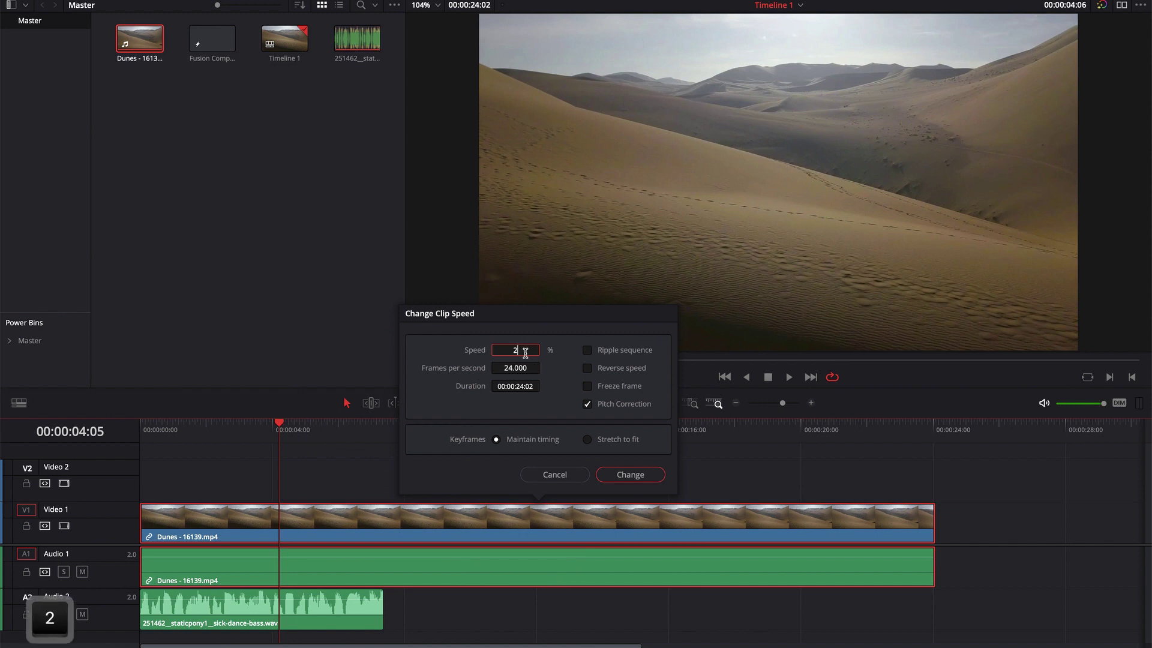
text(50)
click(616, 478)
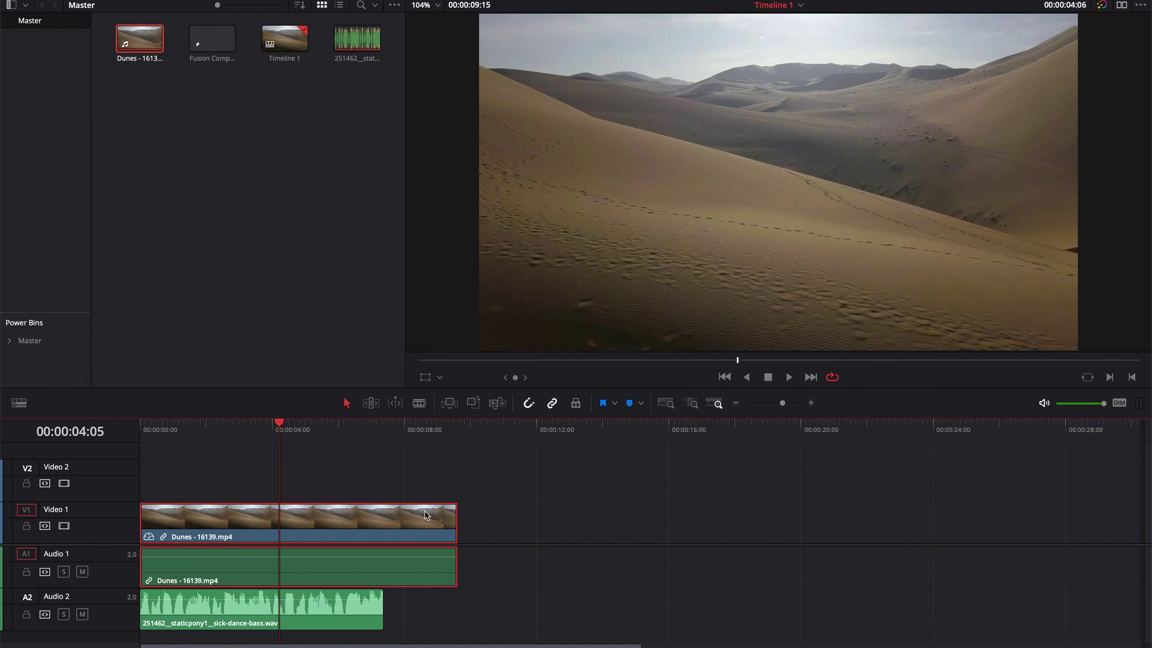
drag(450, 523, 382, 523)
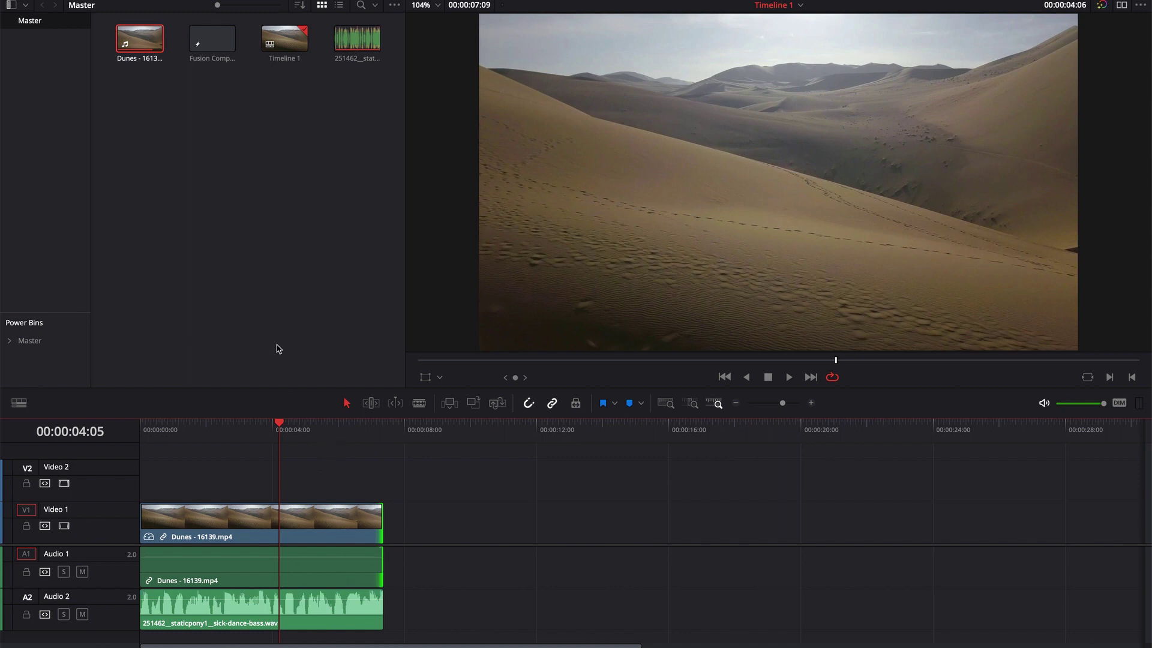
Add a Fusion Composition on V2, stretched to the Dunes clip's end, and briefly check it in Fusion.
drag(214, 44, 144, 486)
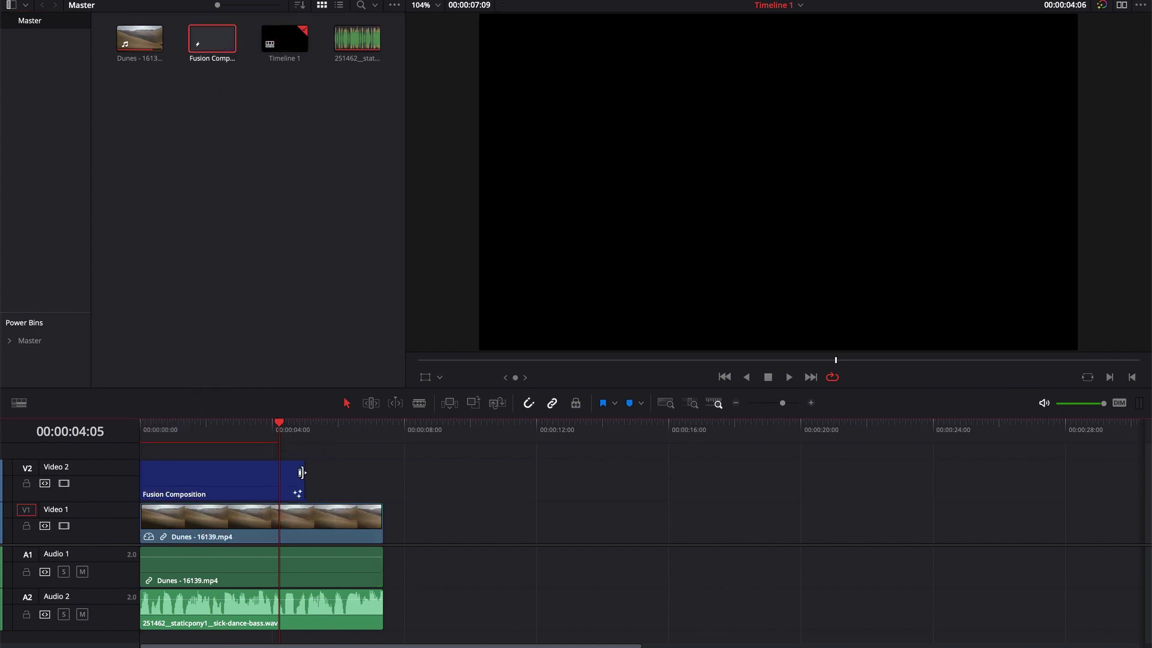
drag(302, 472, 380, 478)
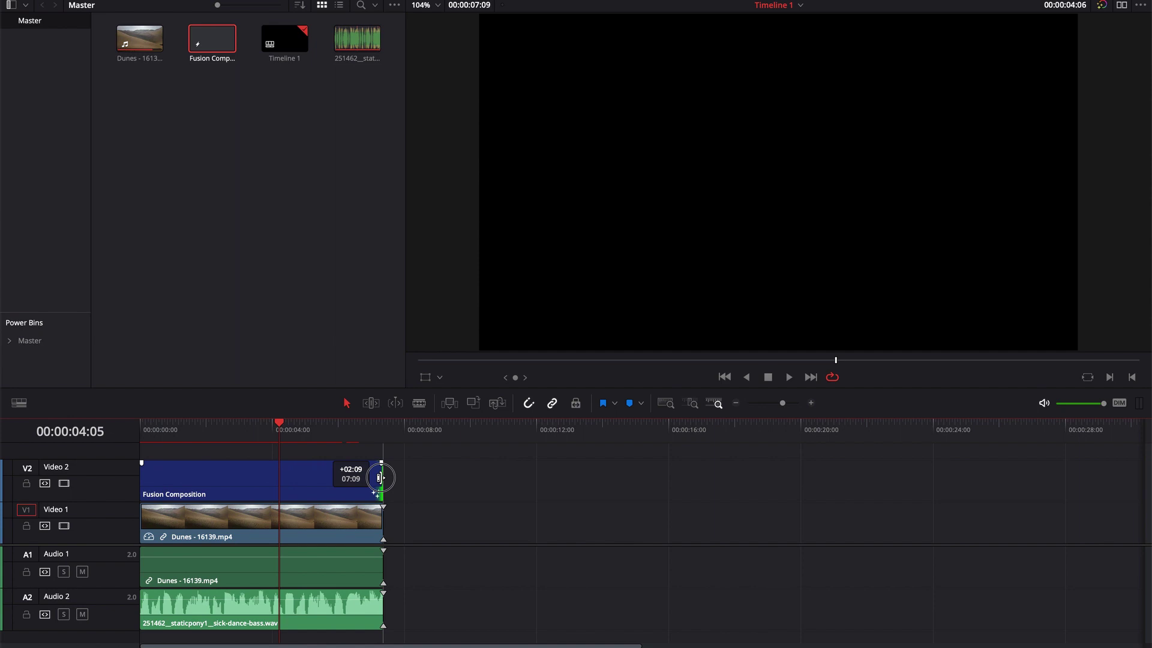
click(241, 486)
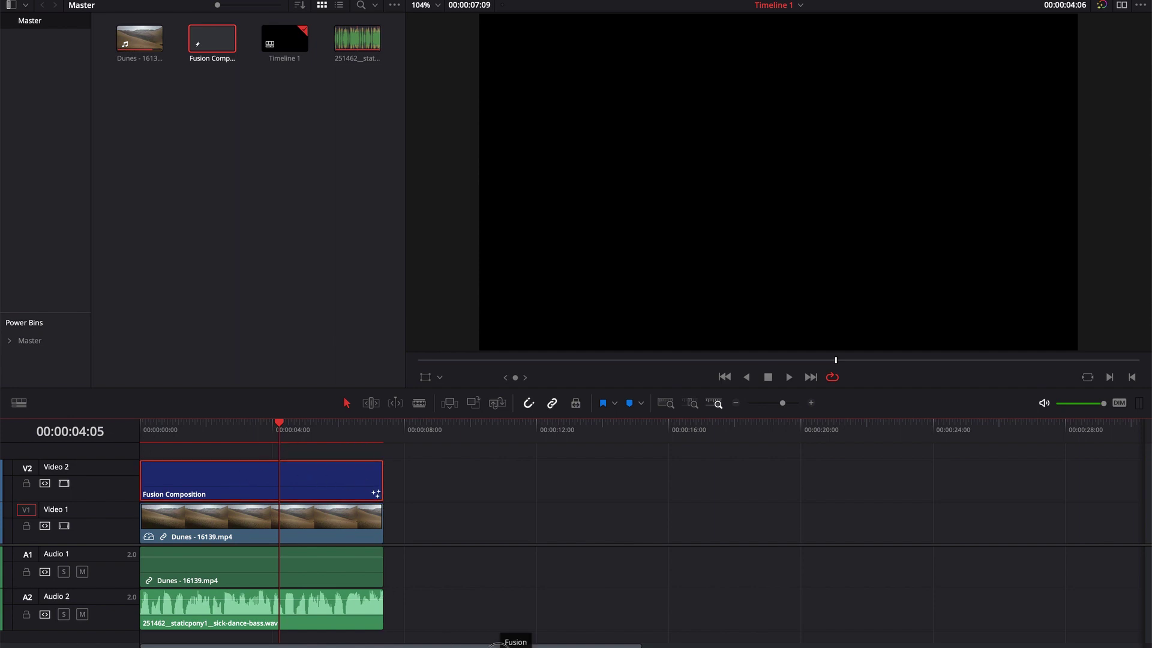
click(511, 641)
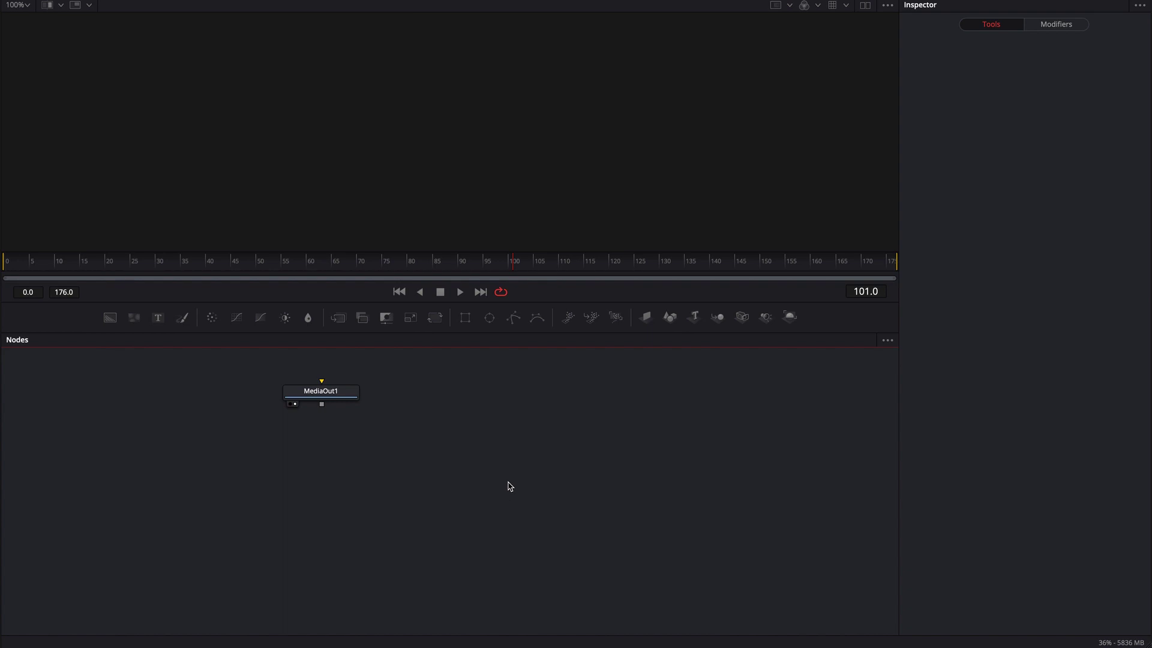
key(shift+4)
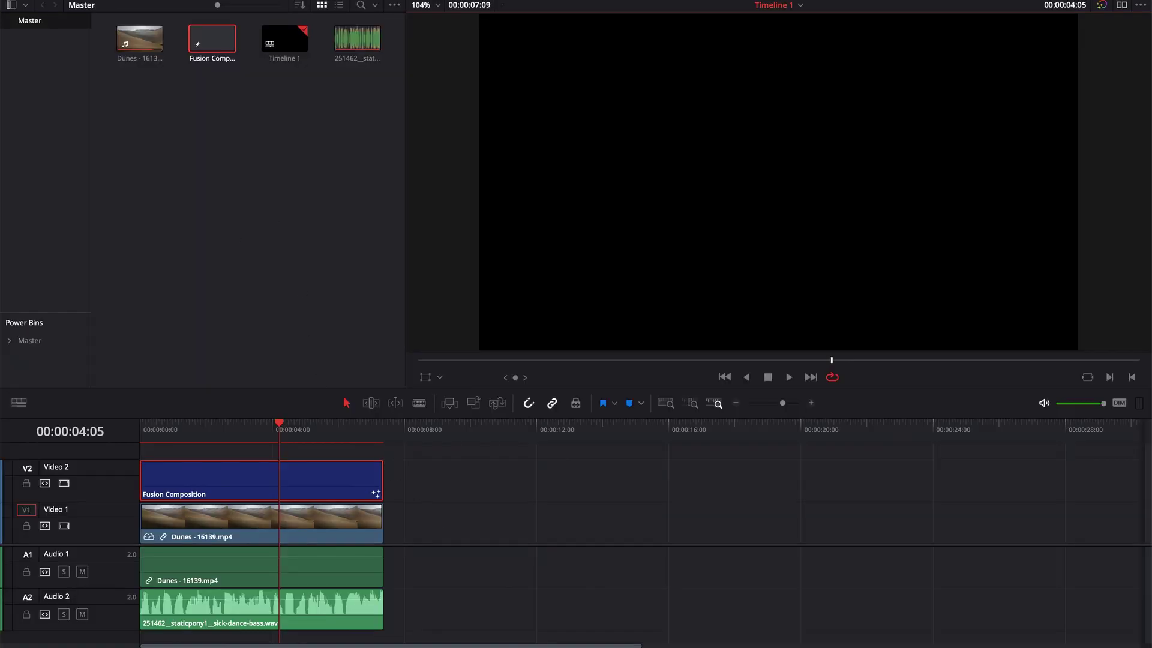
Add a Text+ title to V2, extended to the footage end.
click(136, 1)
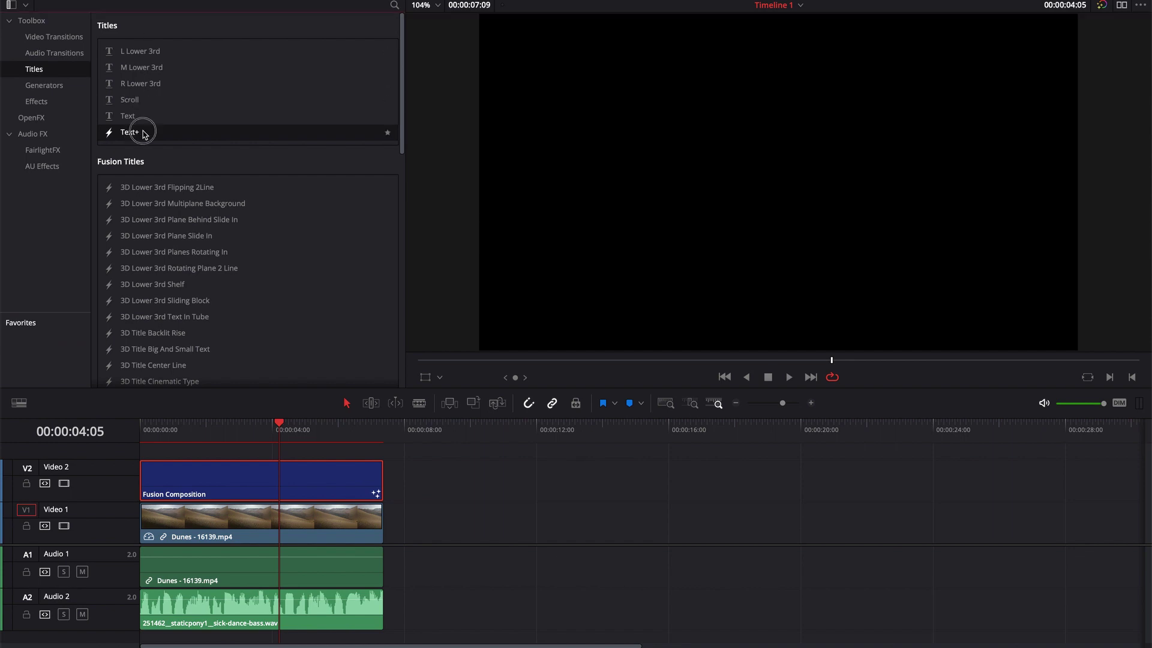
drag(135, 133, 144, 477)
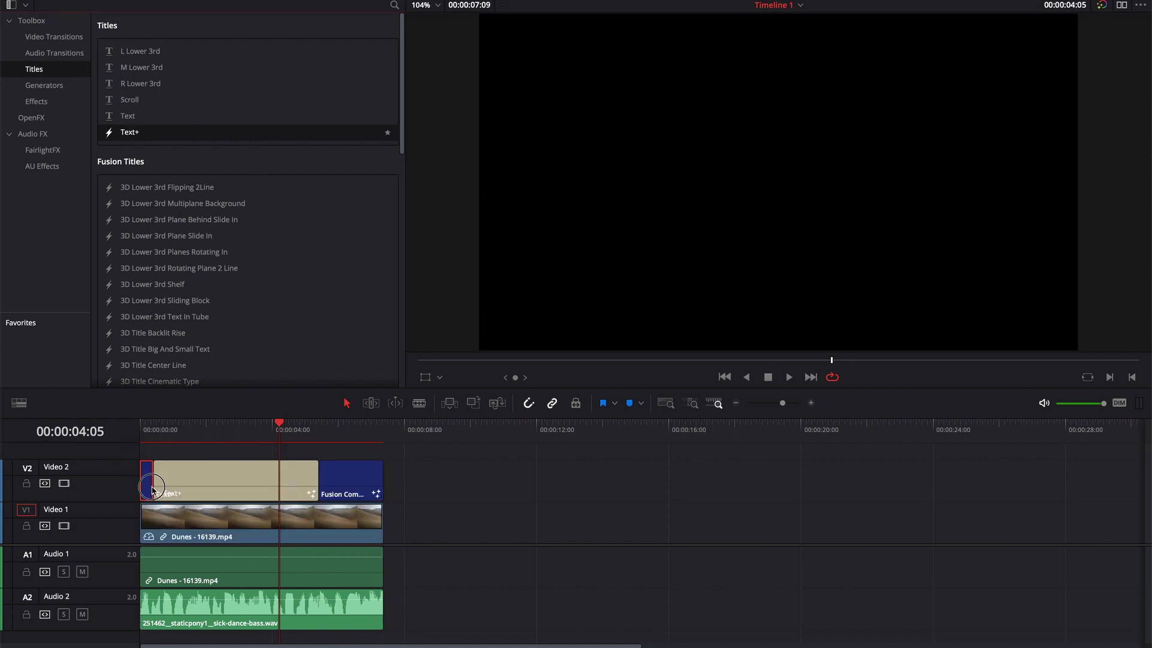
drag(304, 480, 325, 483)
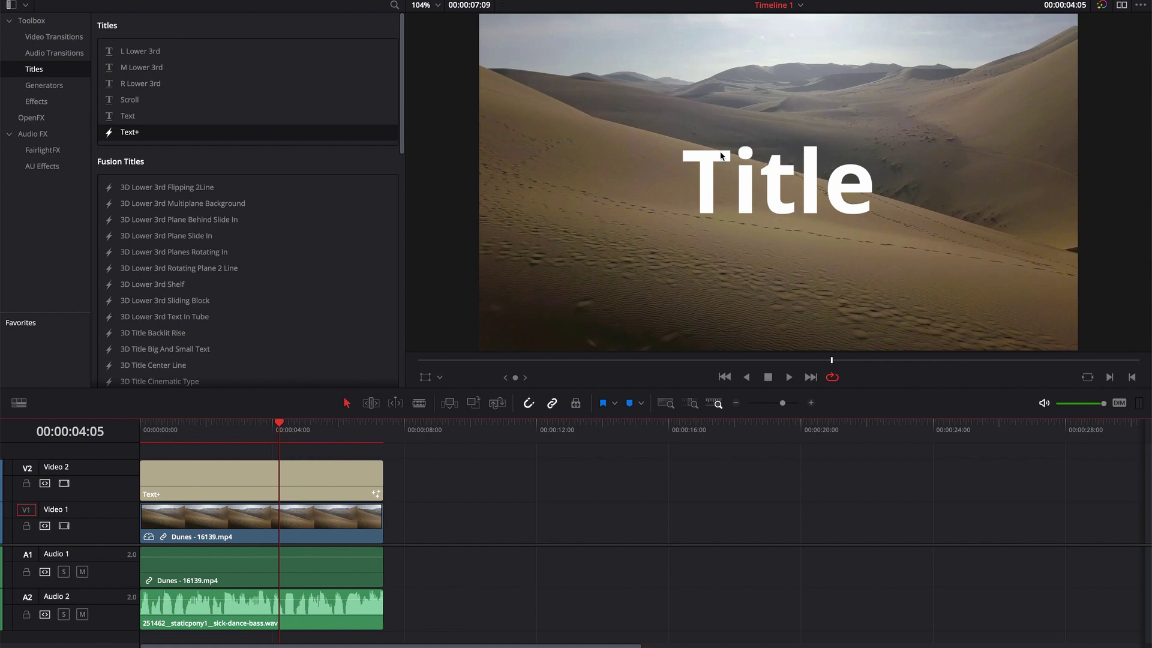
Replace the Text+ placeholder text with 'CB SUPER' in the Inspector.
click(1135, 5)
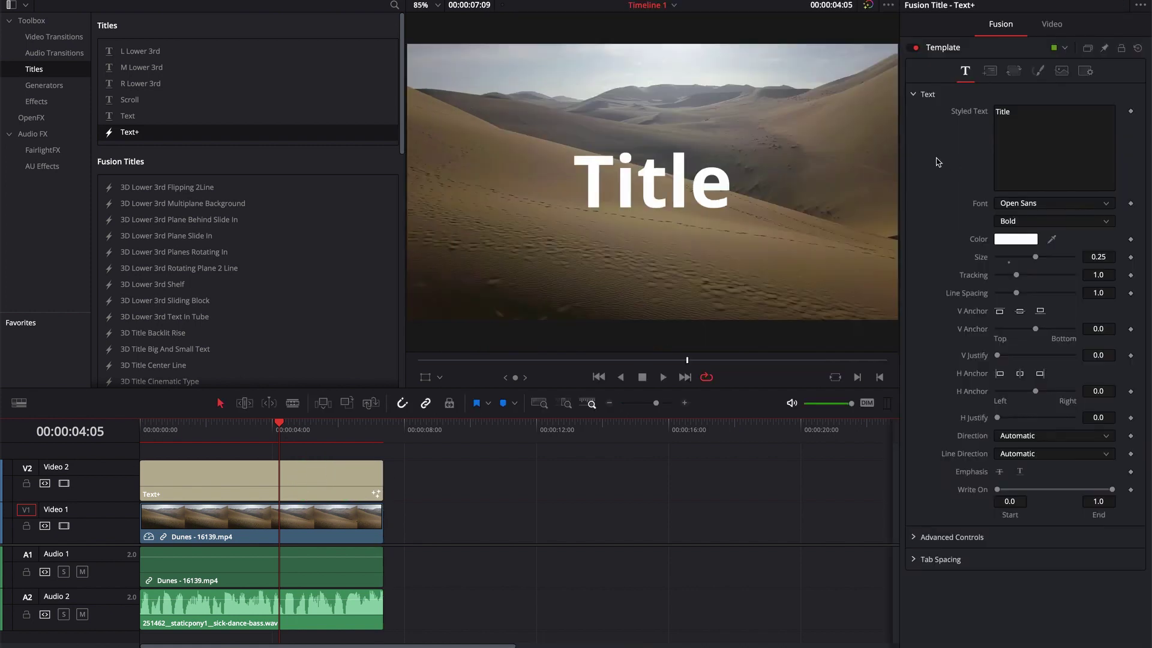
double_click(1041, 112)
text(CB)
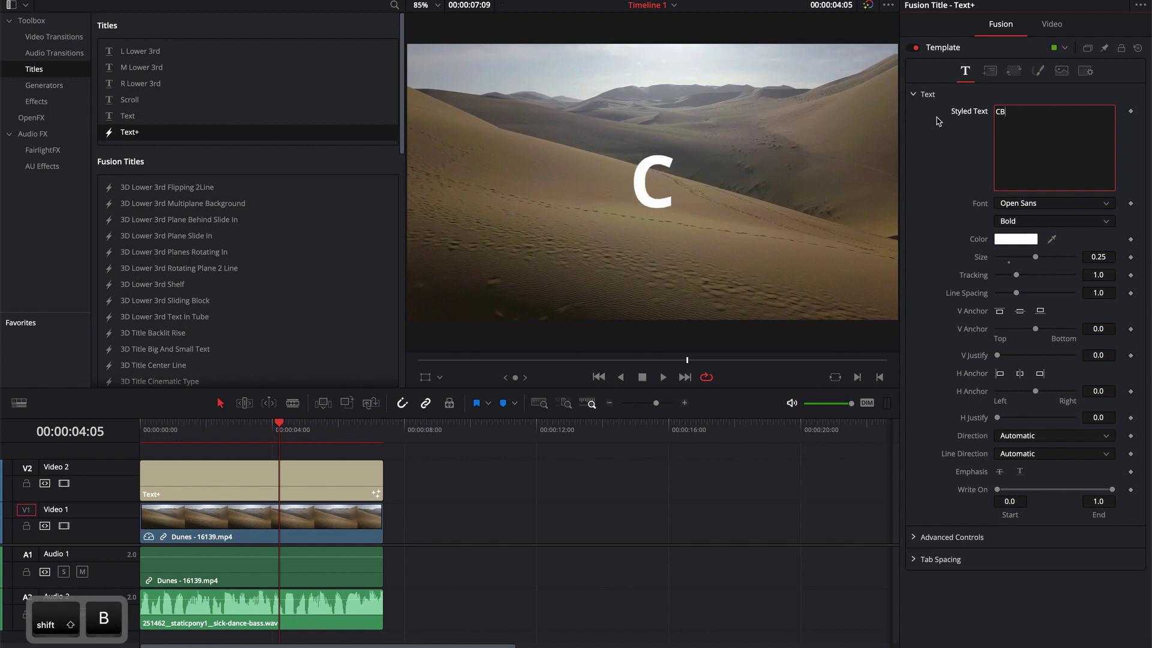
text( SUPER)
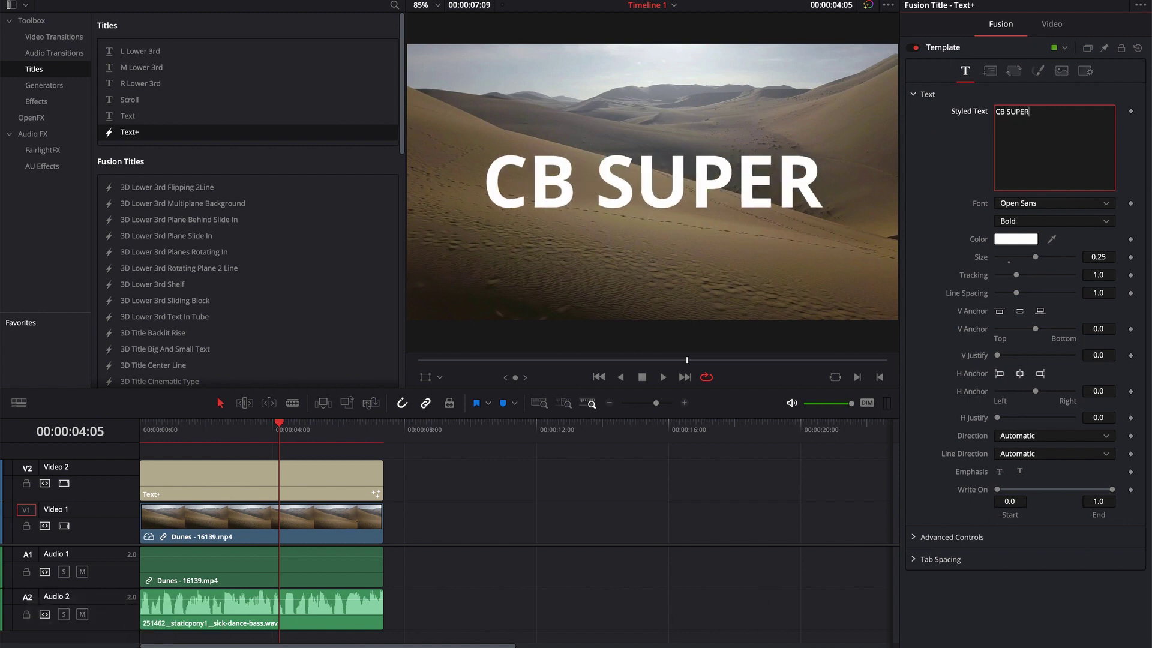
click(509, 632)
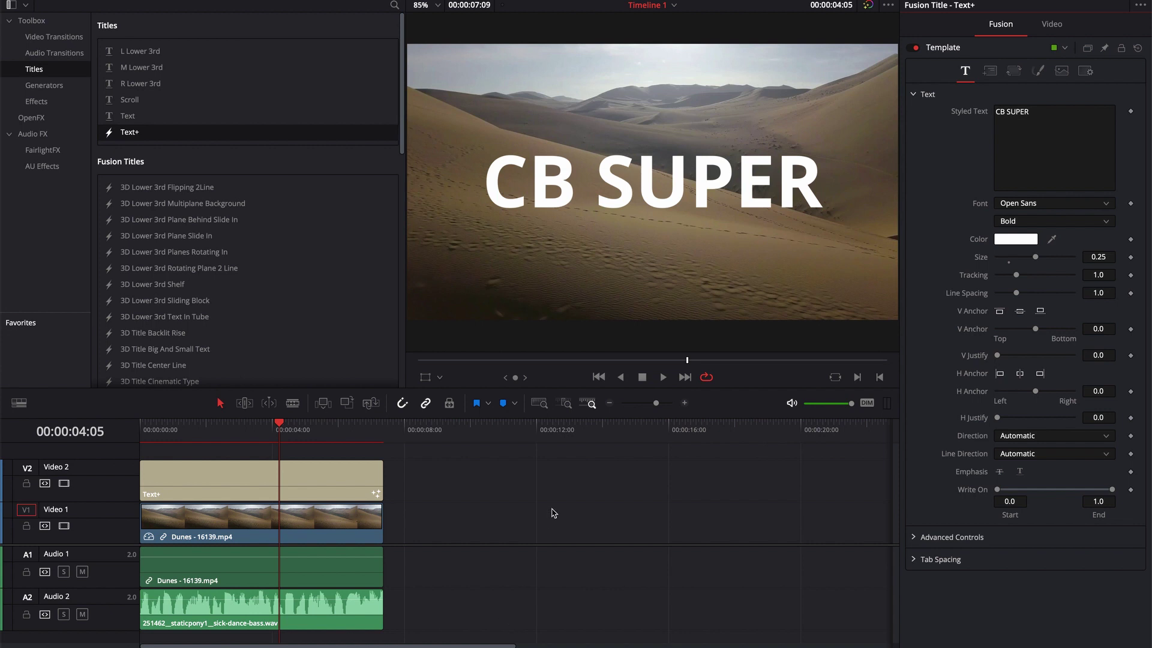
key(shift+5)
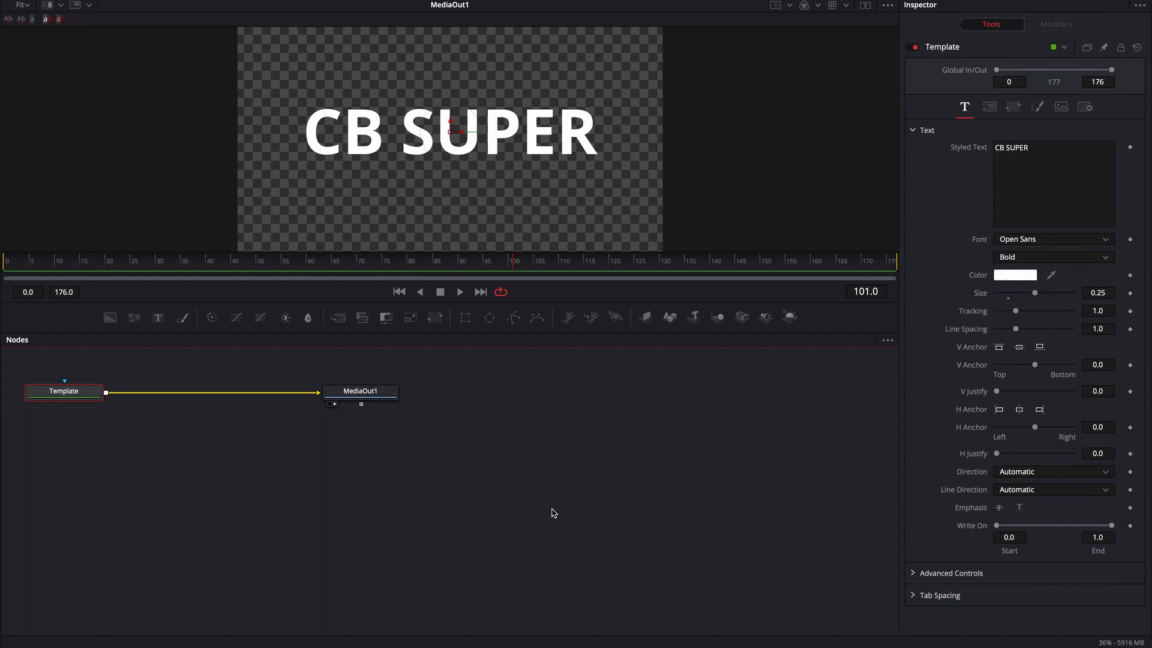
drag(26, 359, 412, 406)
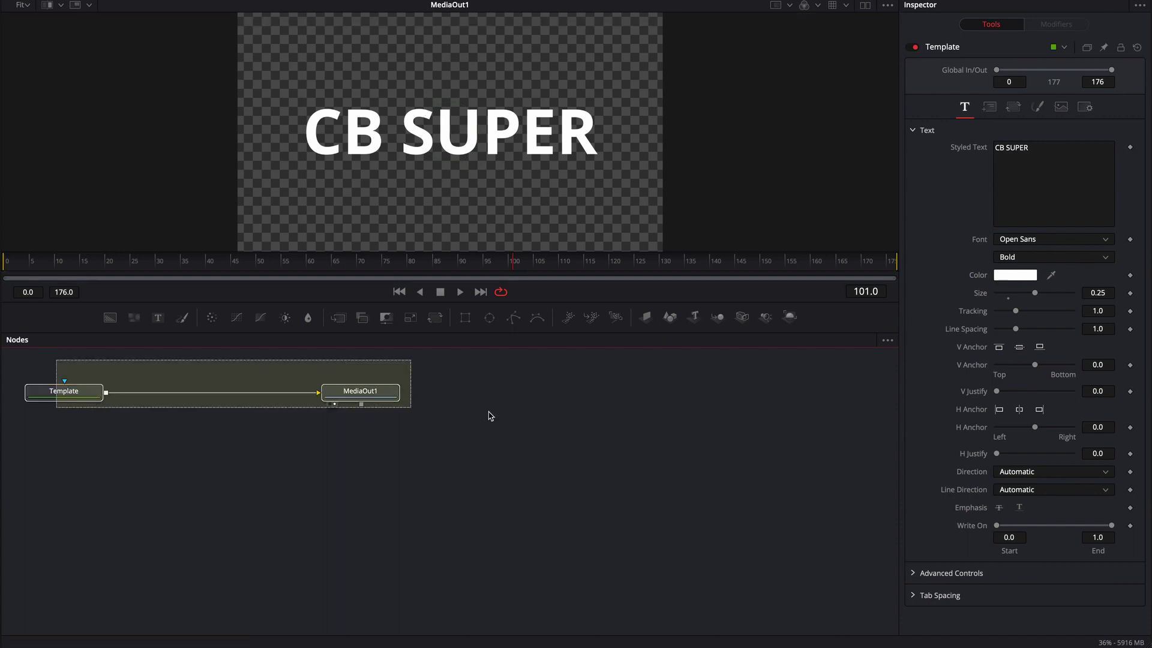
drag(94, 393, 144, 393)
click(283, 422)
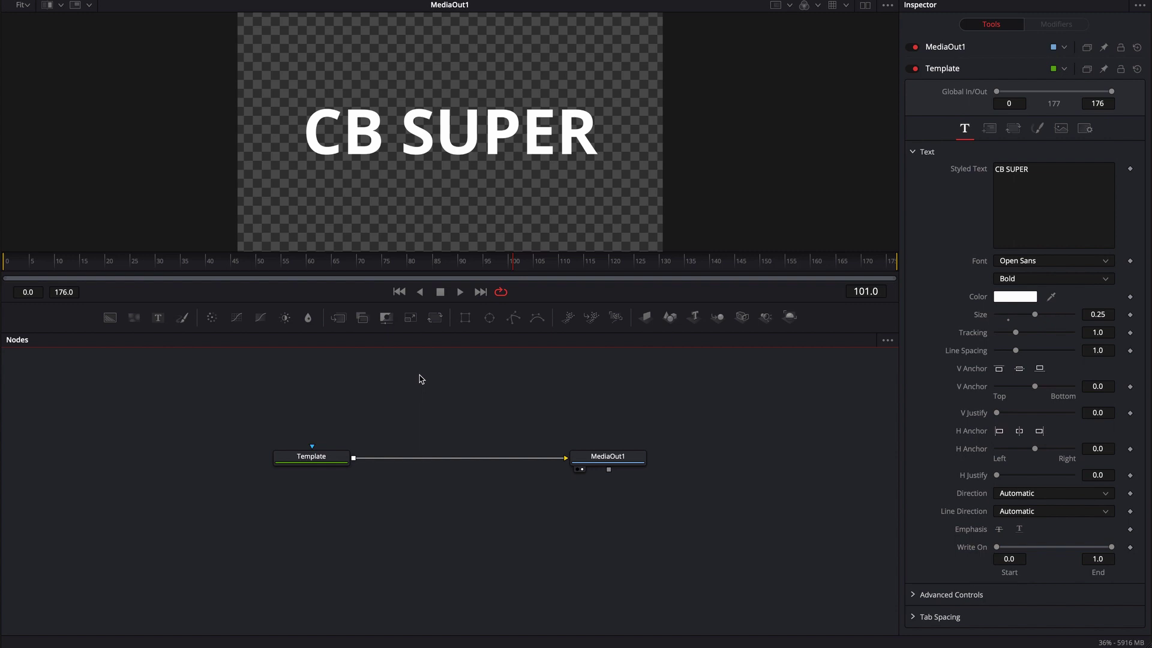
click(158, 317)
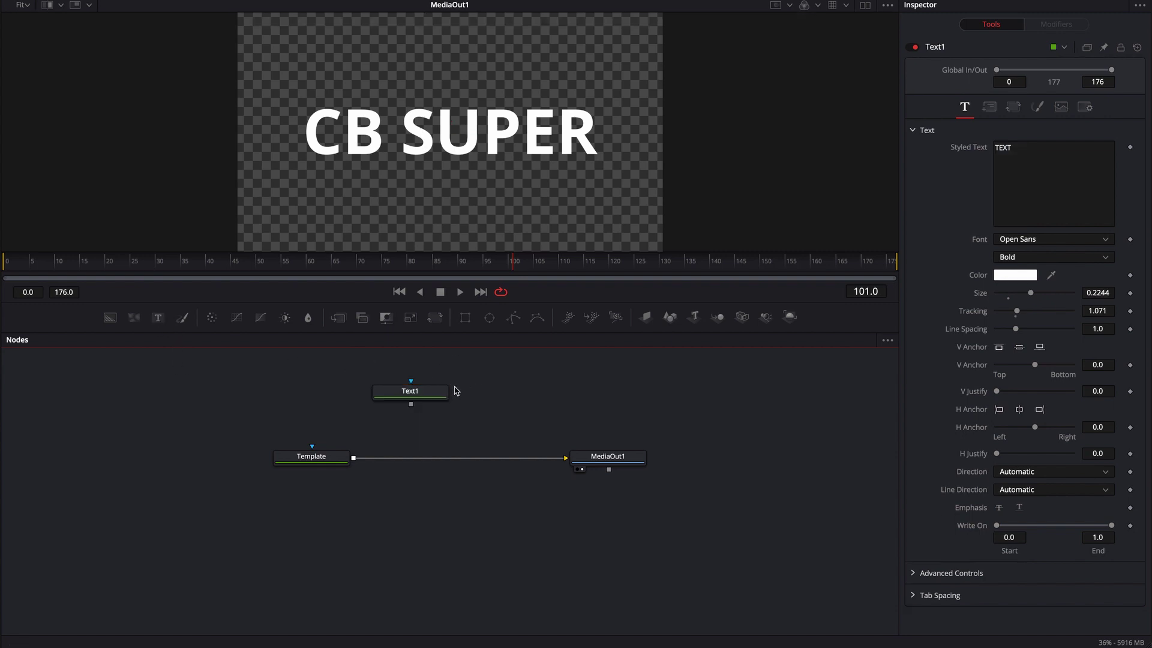
drag(424, 394, 472, 394)
key(1)
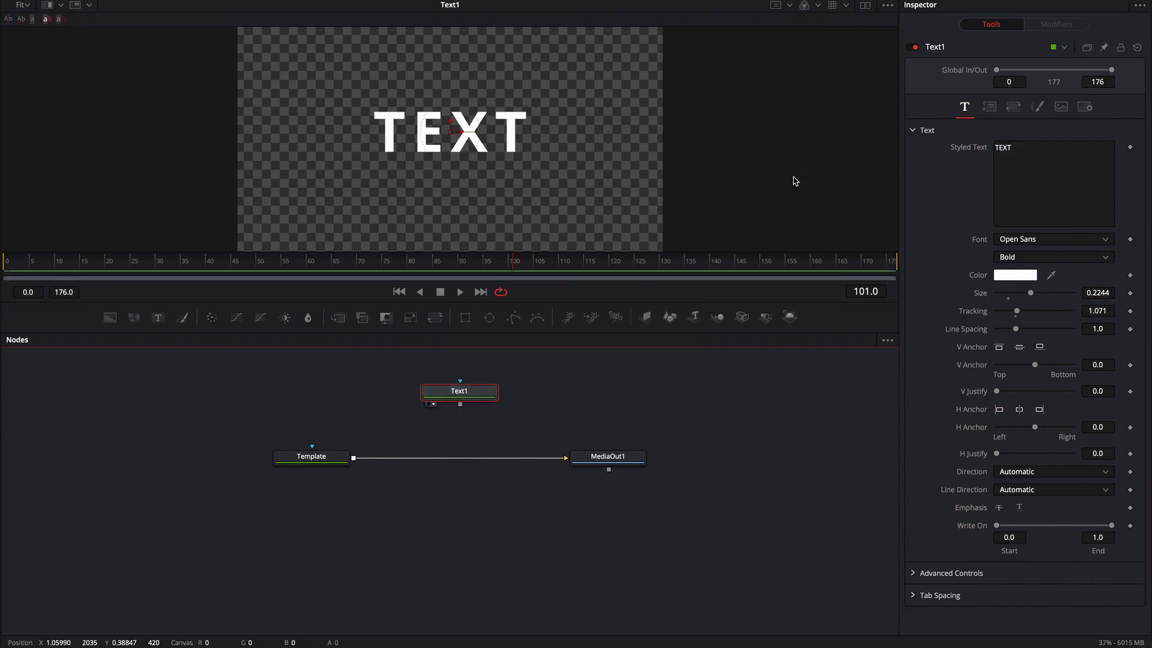
click(1024, 150)
text(C)
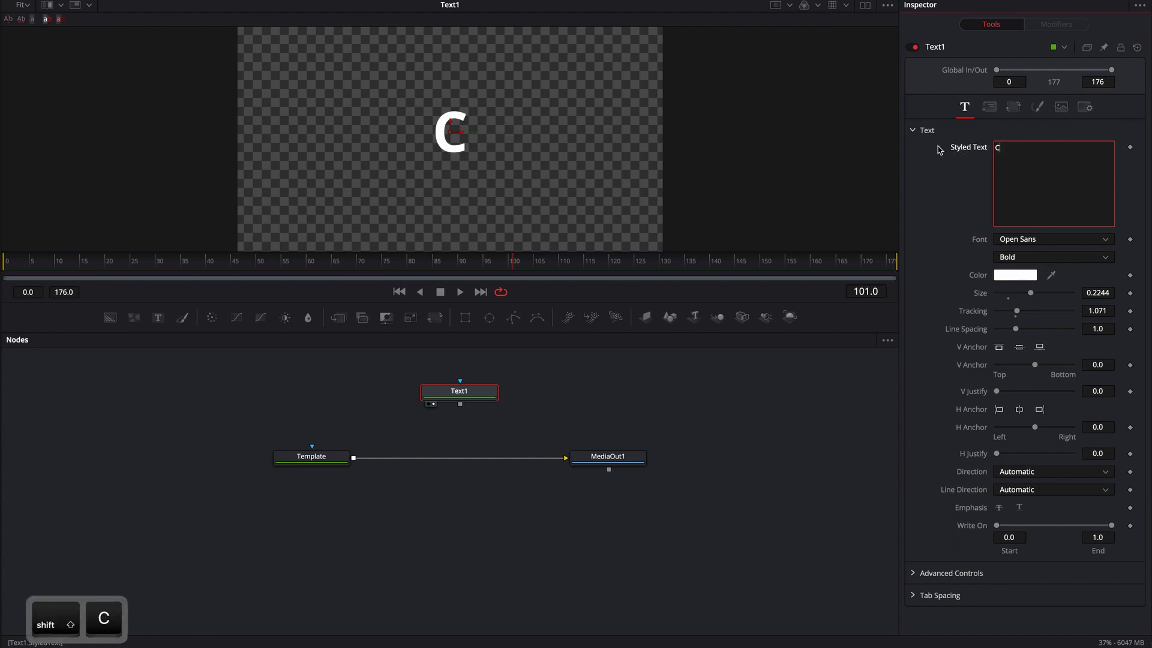
text(B SUPER)
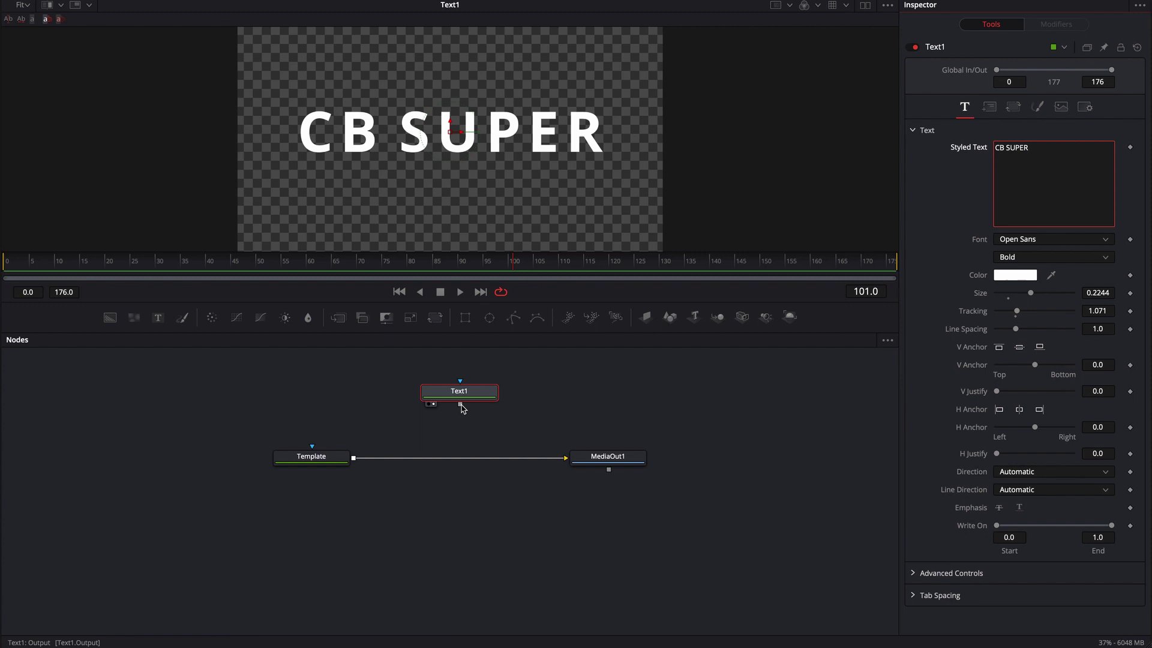
click(465, 458)
key(Delete)
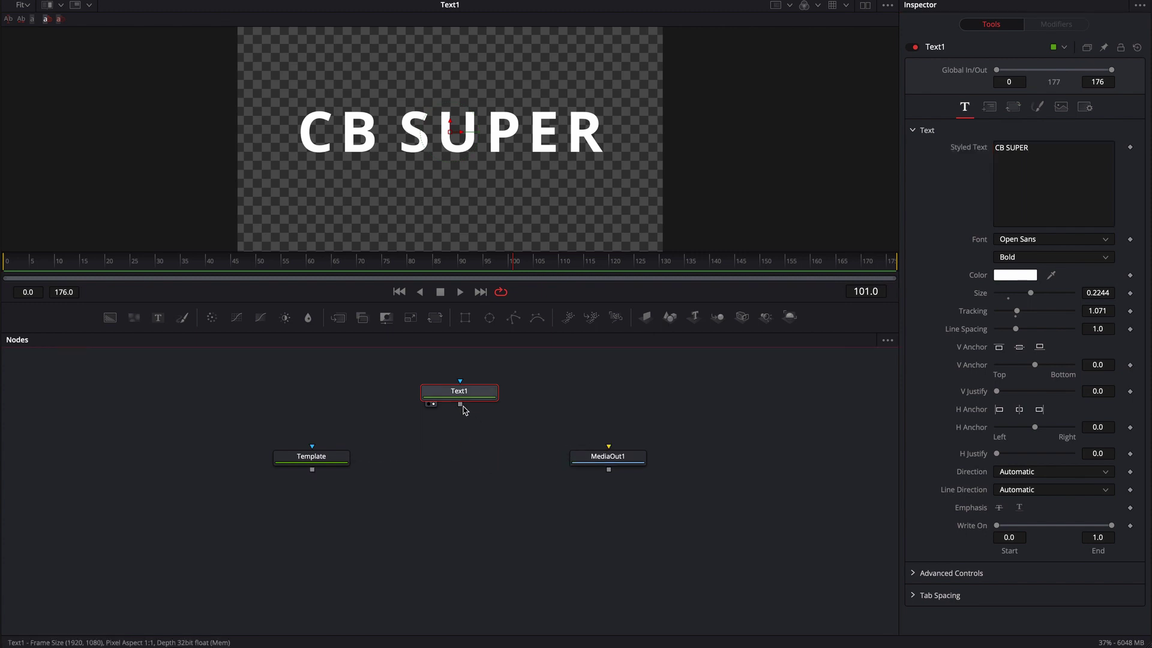
drag(460, 404, 617, 466)
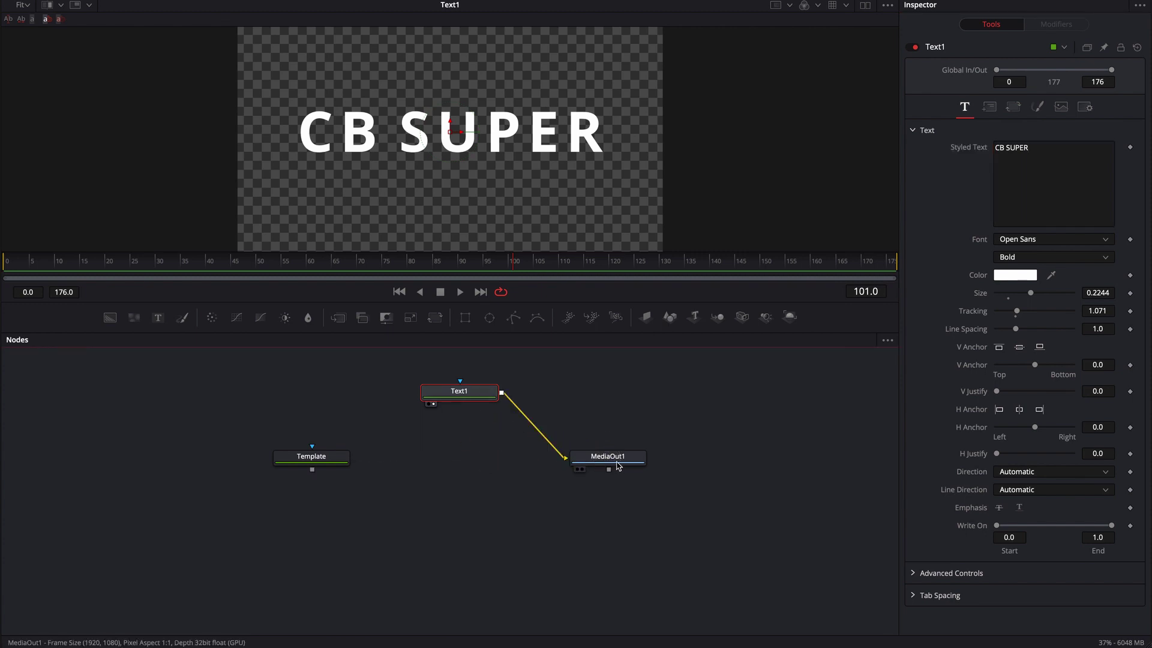
key(BackSpace)
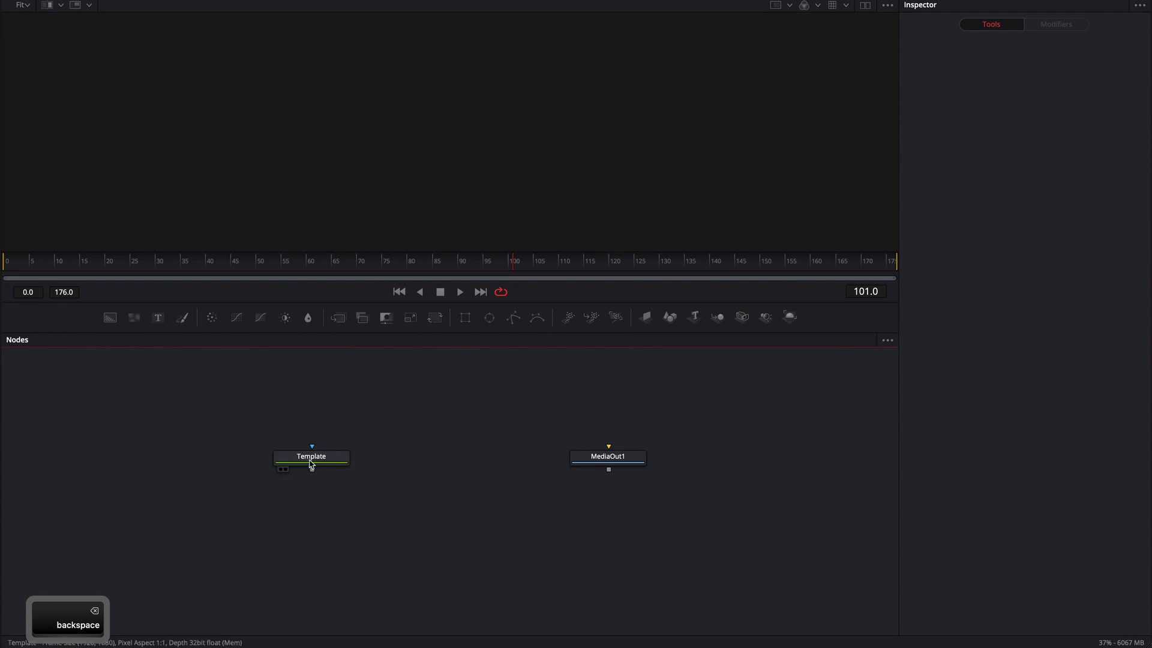
drag(353, 457, 586, 468)
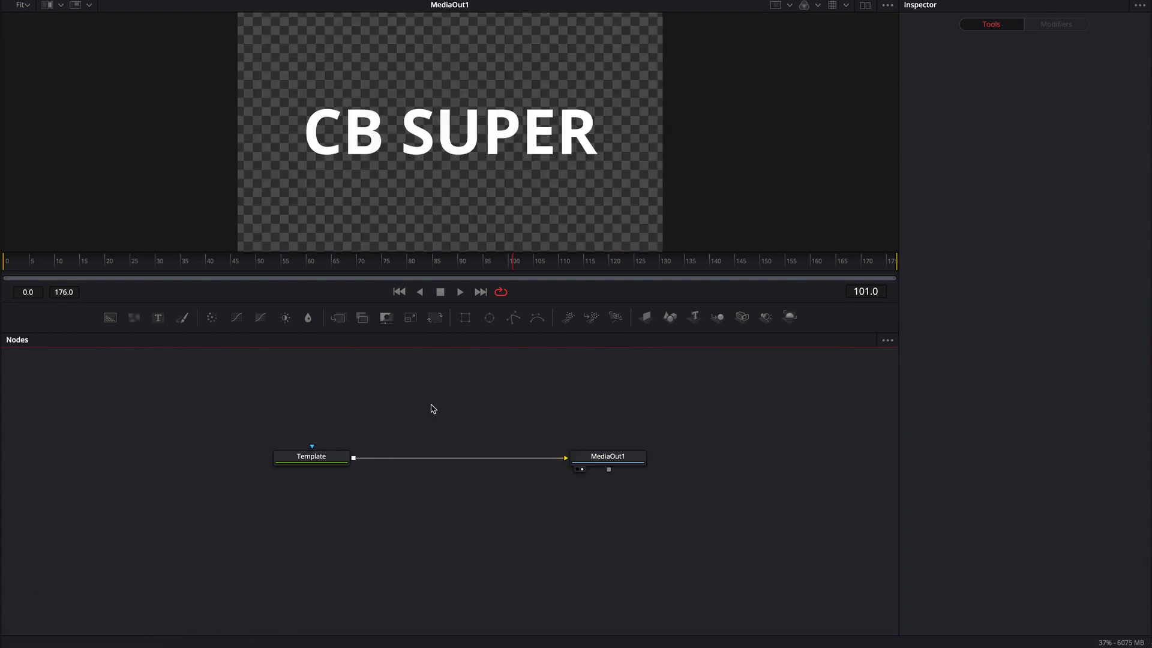
Set Template Size to about 0.27, keyframed at frame 5, rising to about 0.30 at frame 86.
click(299, 460)
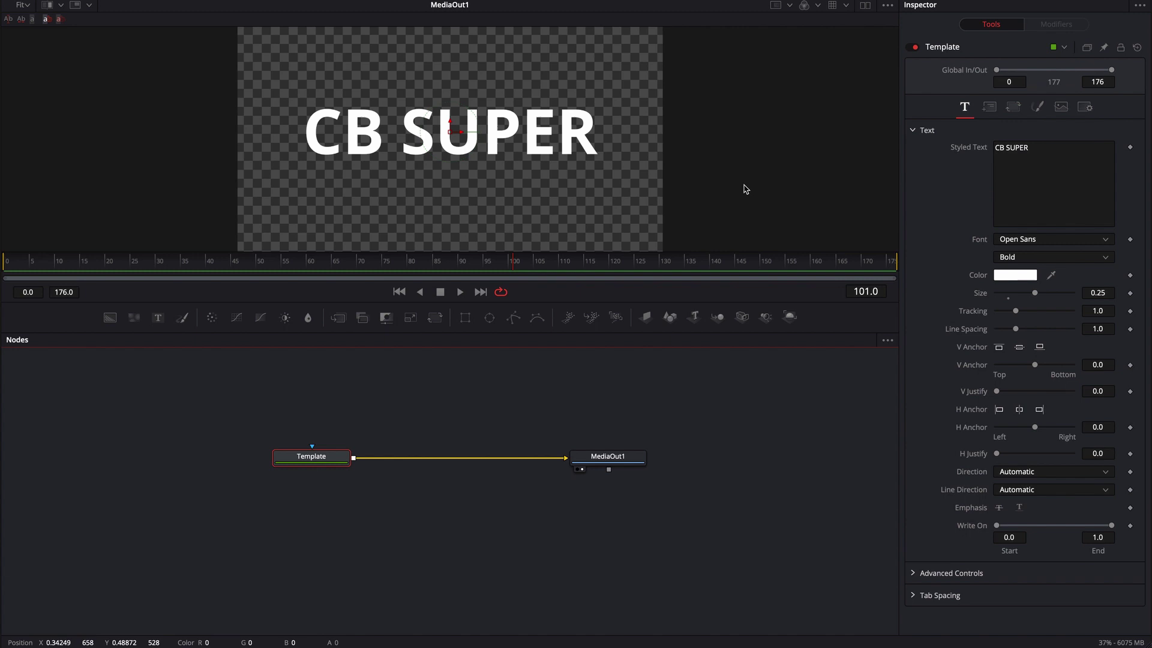
drag(1034, 293, 1036, 294)
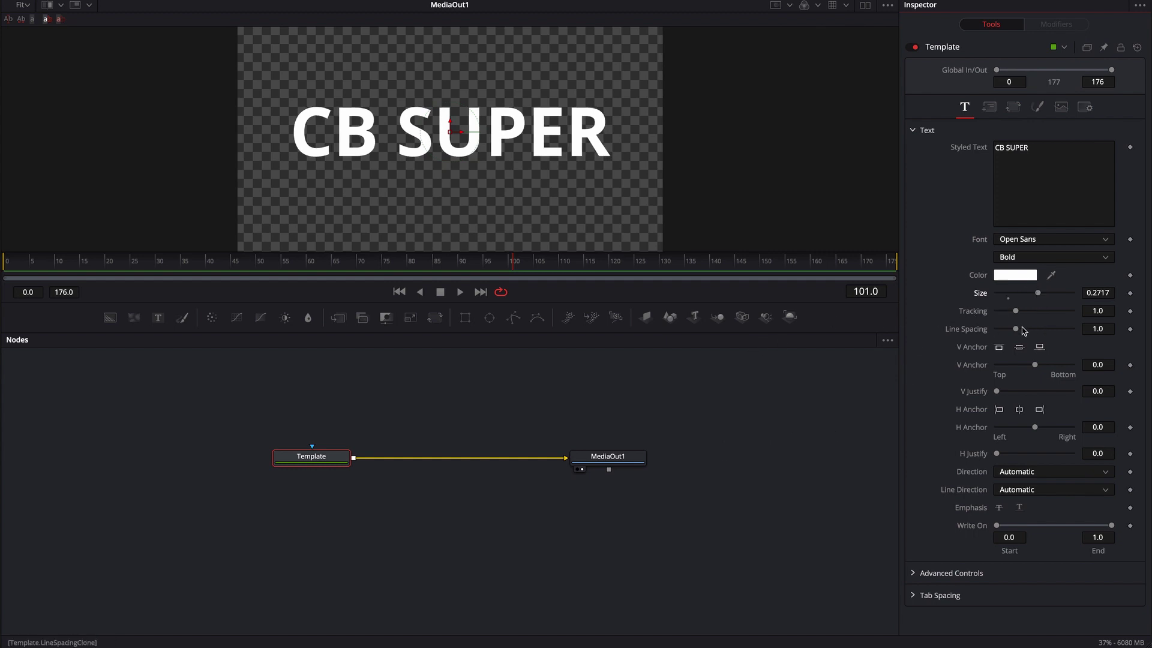
drag(267, 270, 32, 259)
click(1130, 293)
drag(415, 264, 438, 264)
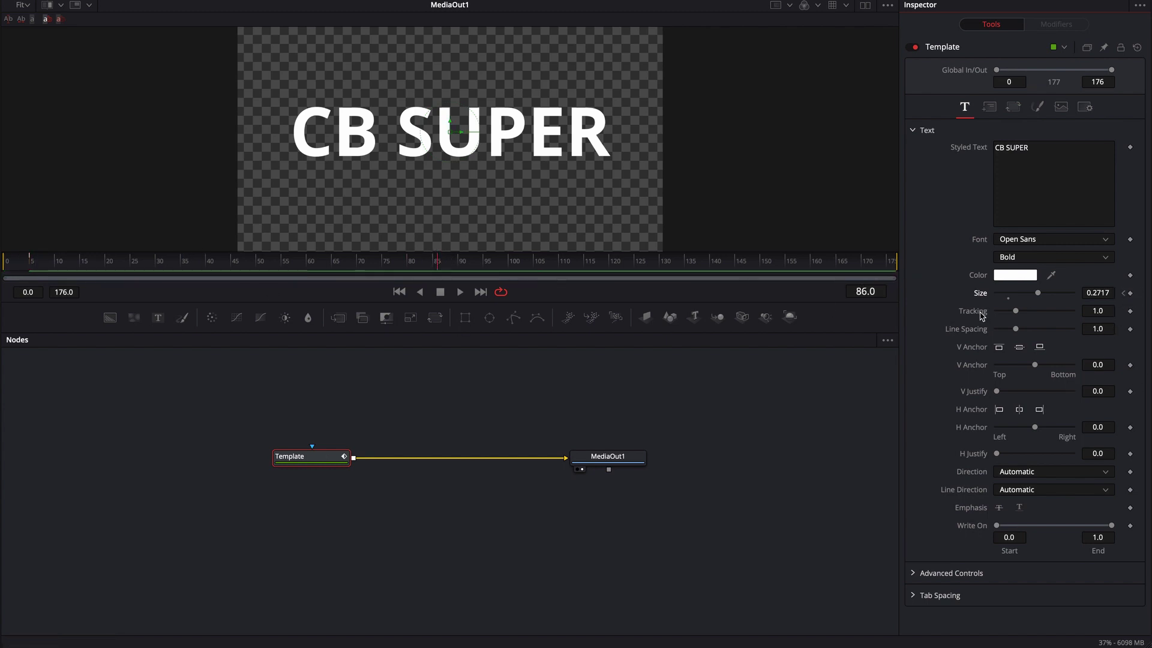
drag(1042, 297, 1047, 297)
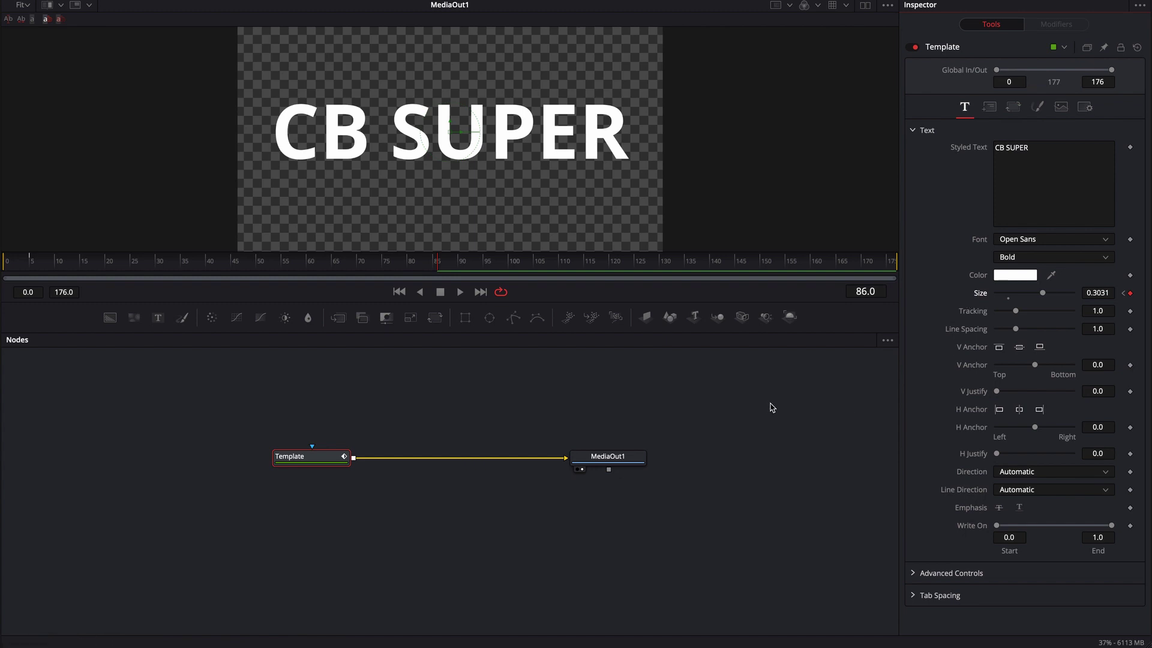
Remove the TemplateSize animation and drive Size with an Audio (WAV) modifier instead.
right_click(990, 297)
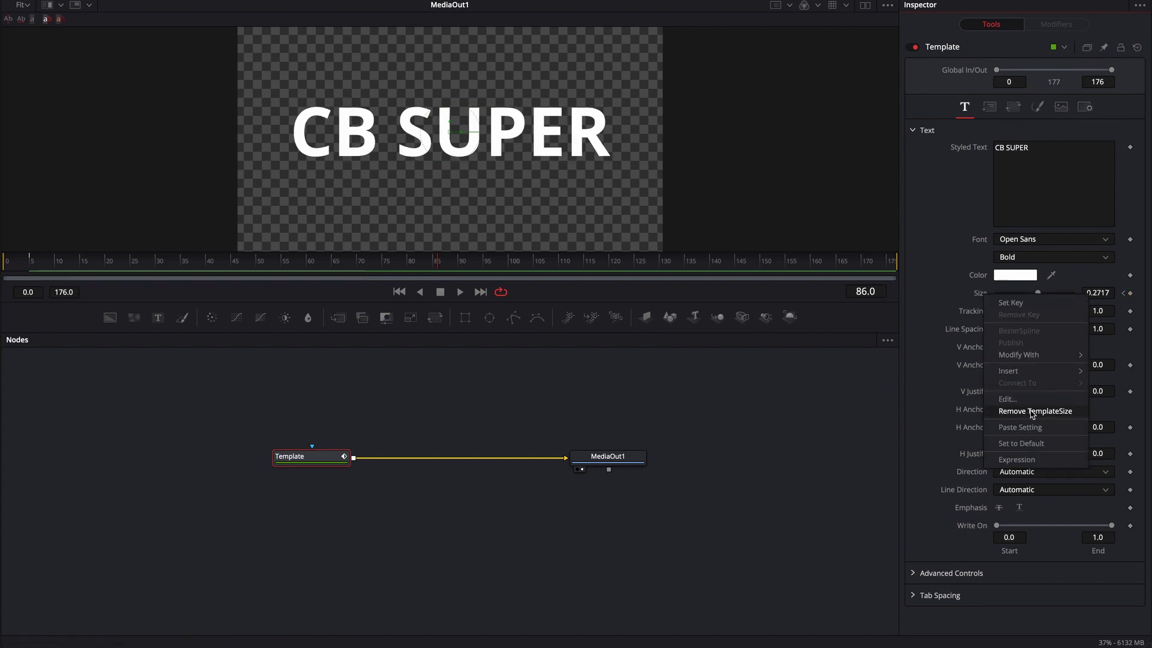
click(1014, 412)
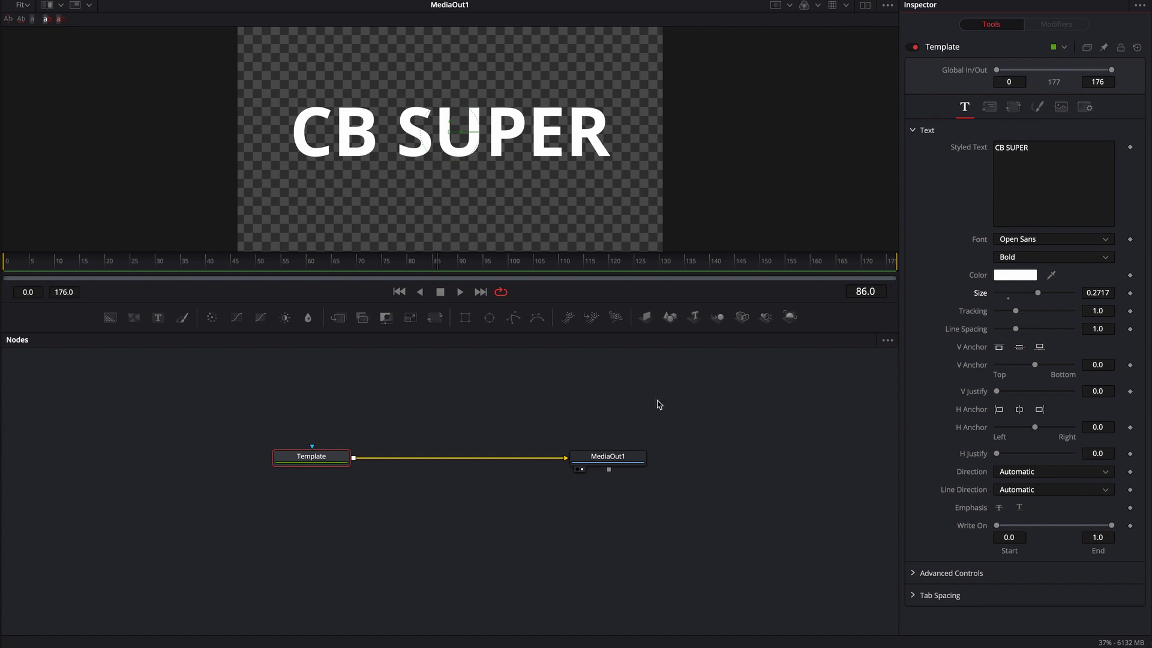
right_click(983, 296)
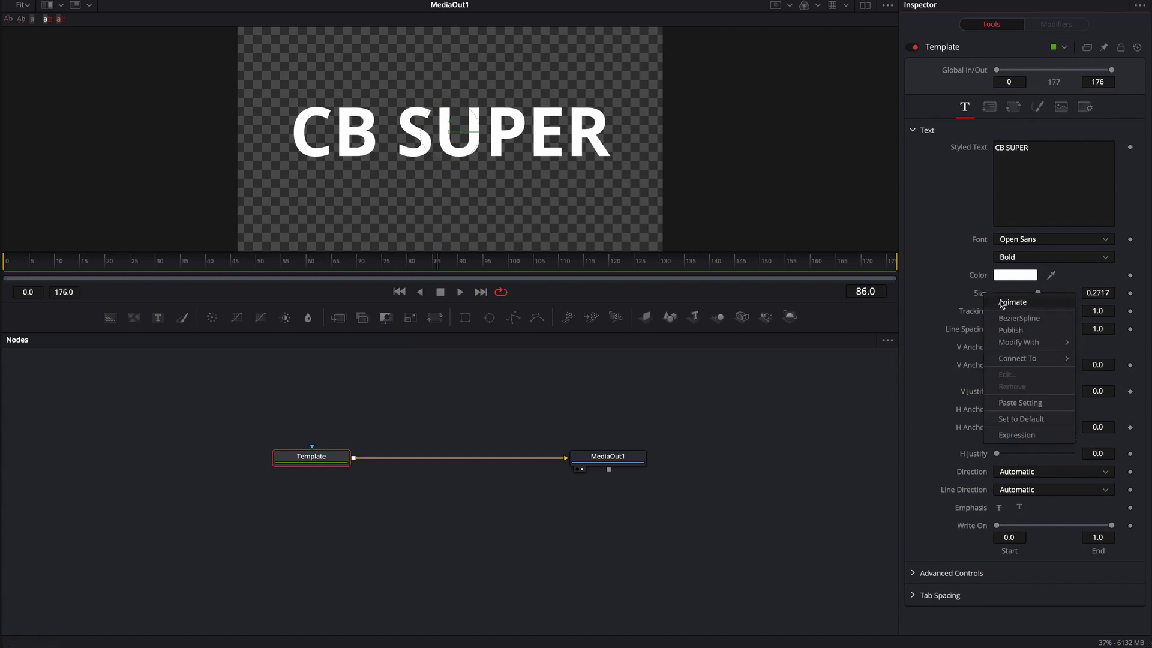
mouse_move(1018, 343)
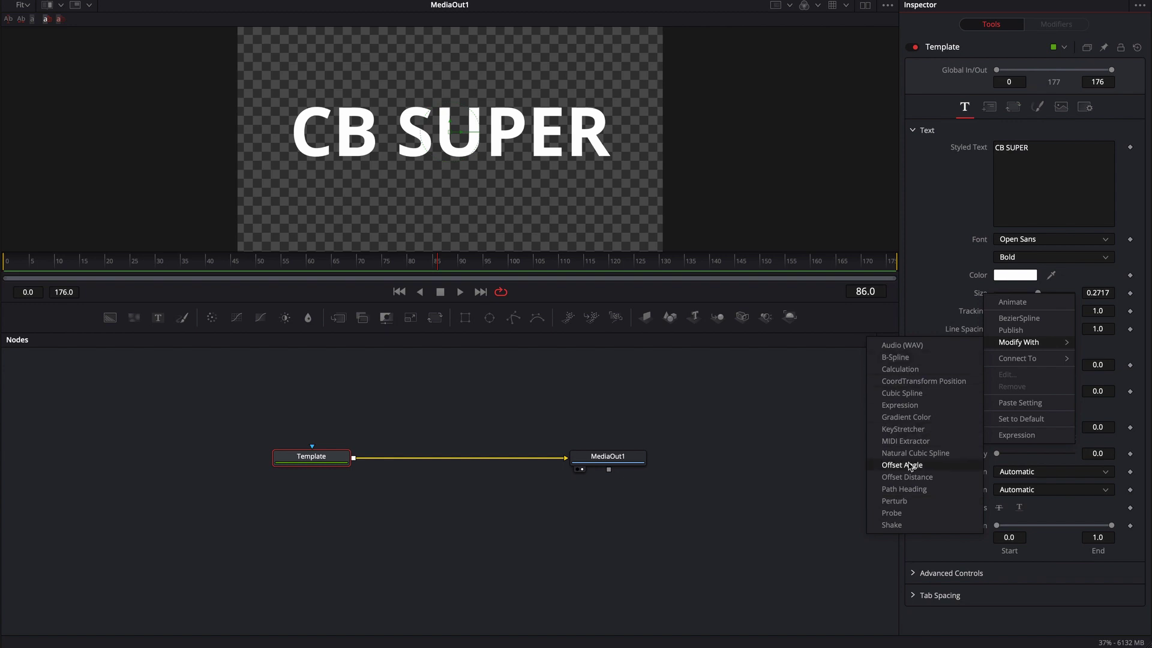
click(889, 346)
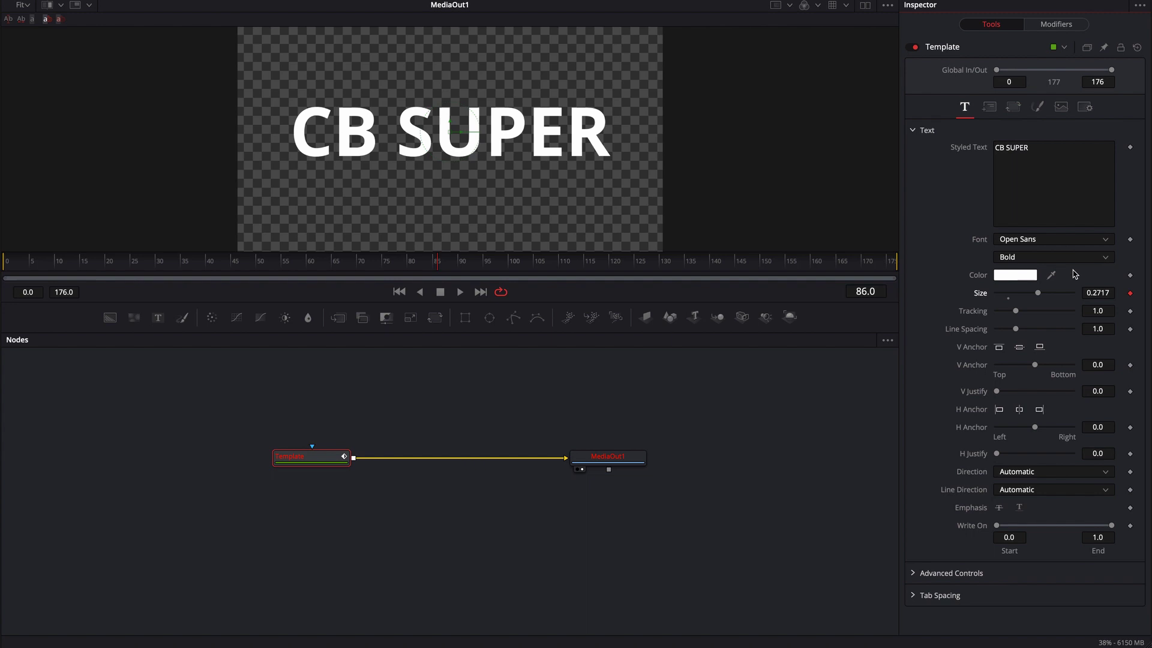
Show the AudioWAV1 controls in the Inspector's Modifiers tab.
click(1024, 294)
click(1001, 295)
click(1043, 29)
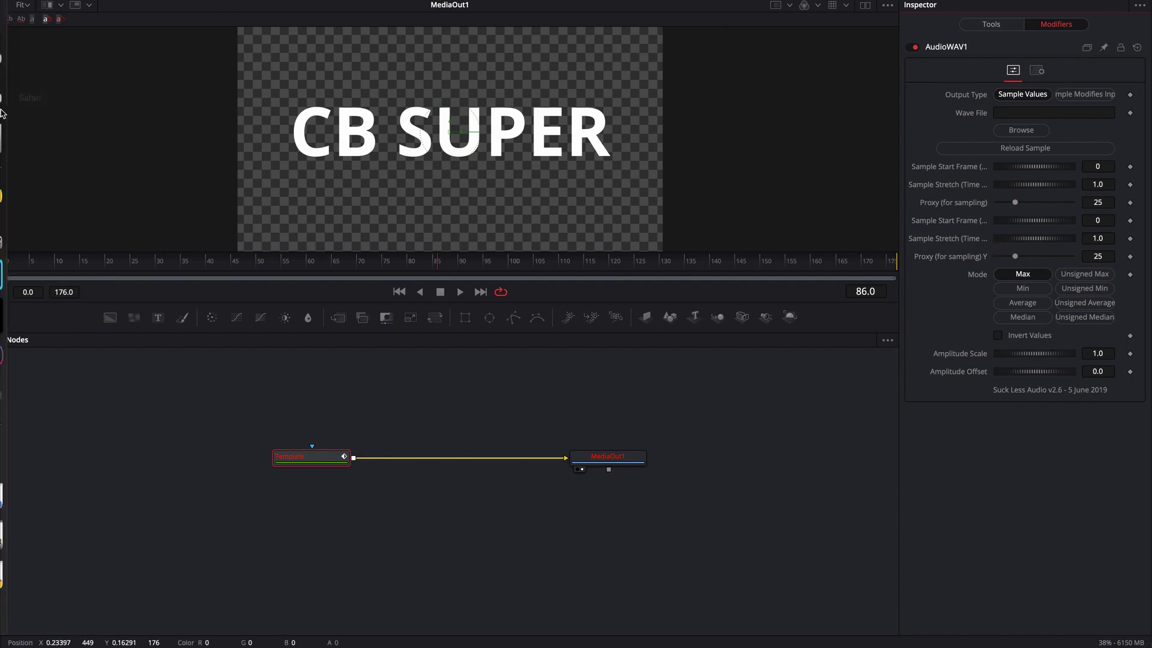
Read the We Suck Less Reactor installation forum post in Chrome.
click(27, 99)
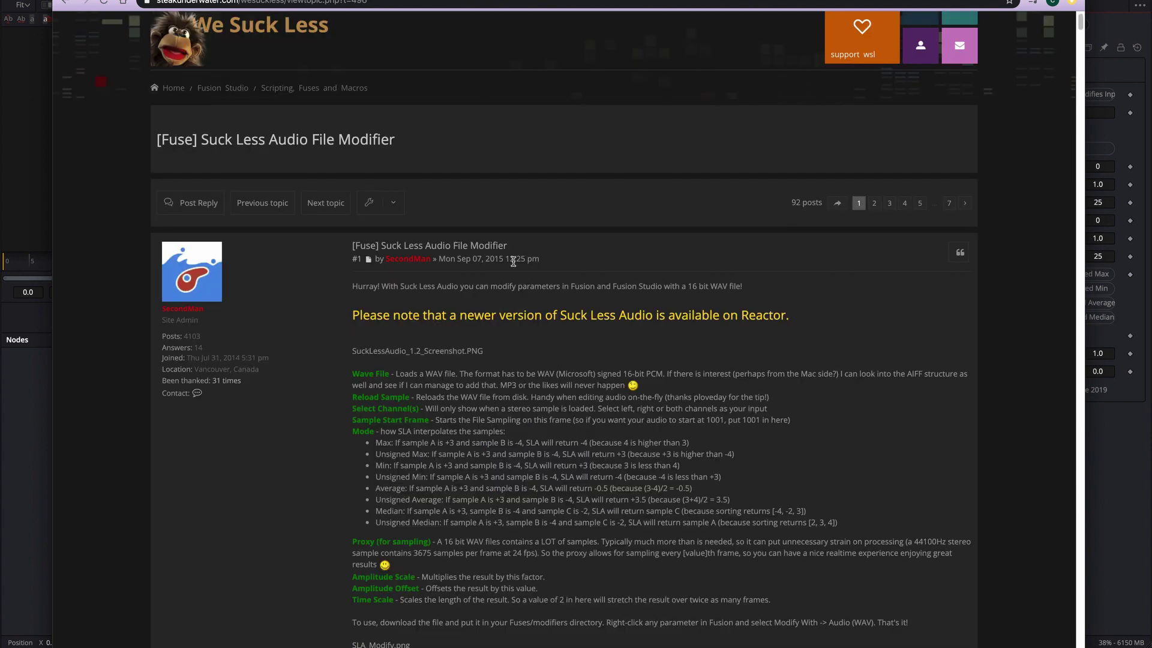
scroll(540, 272, down, 3)
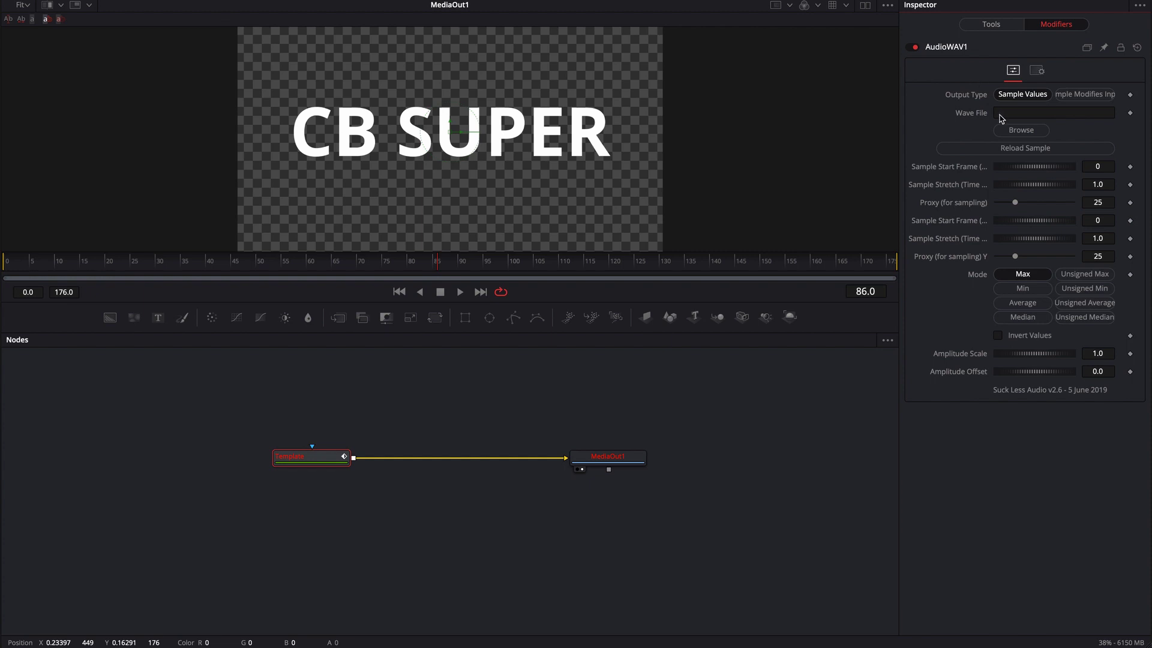
Load the bass .wav file from the Desktop into AudioWAV1.
click(1019, 133)
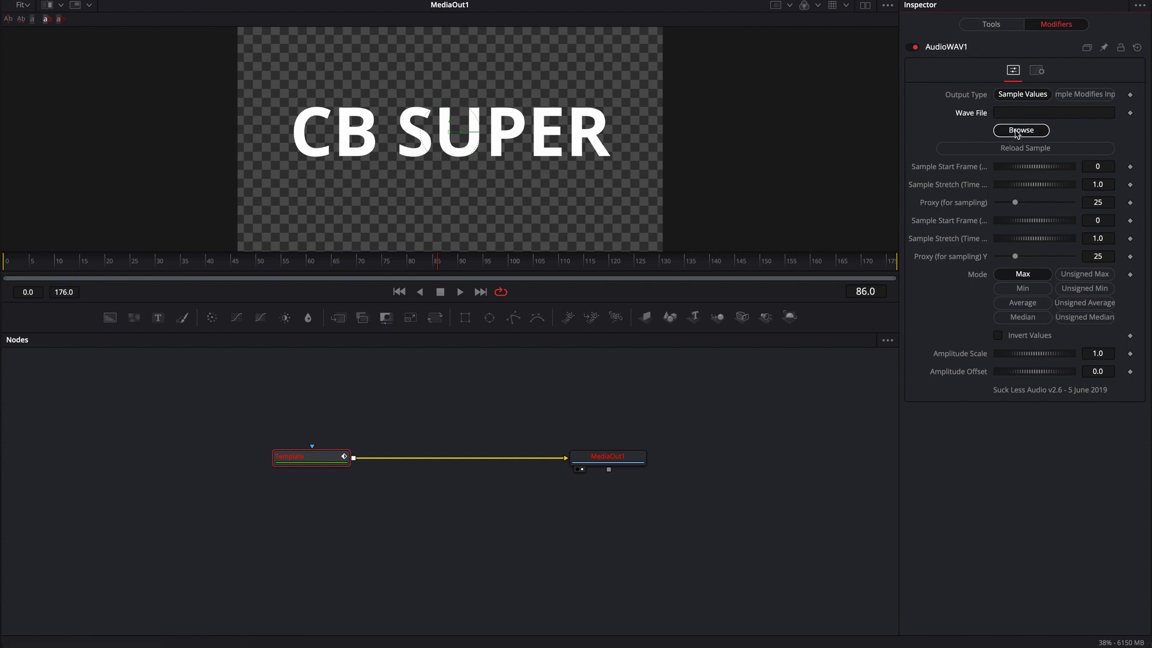
click(1020, 131)
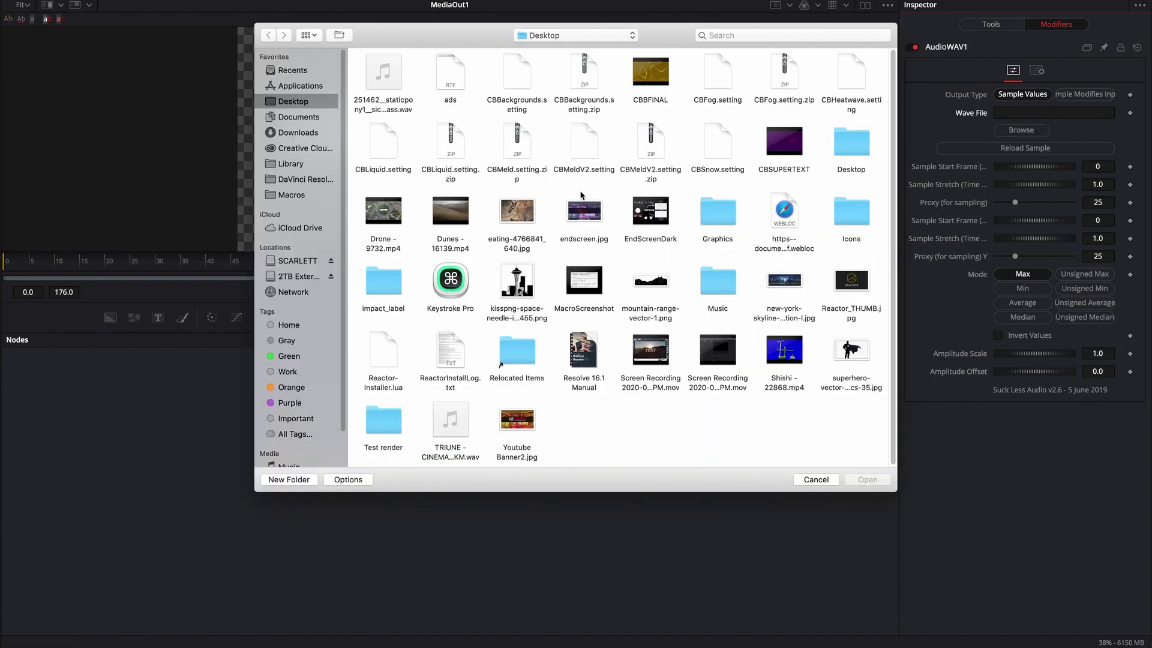
mouse_move(383, 73)
double_click(396, 86)
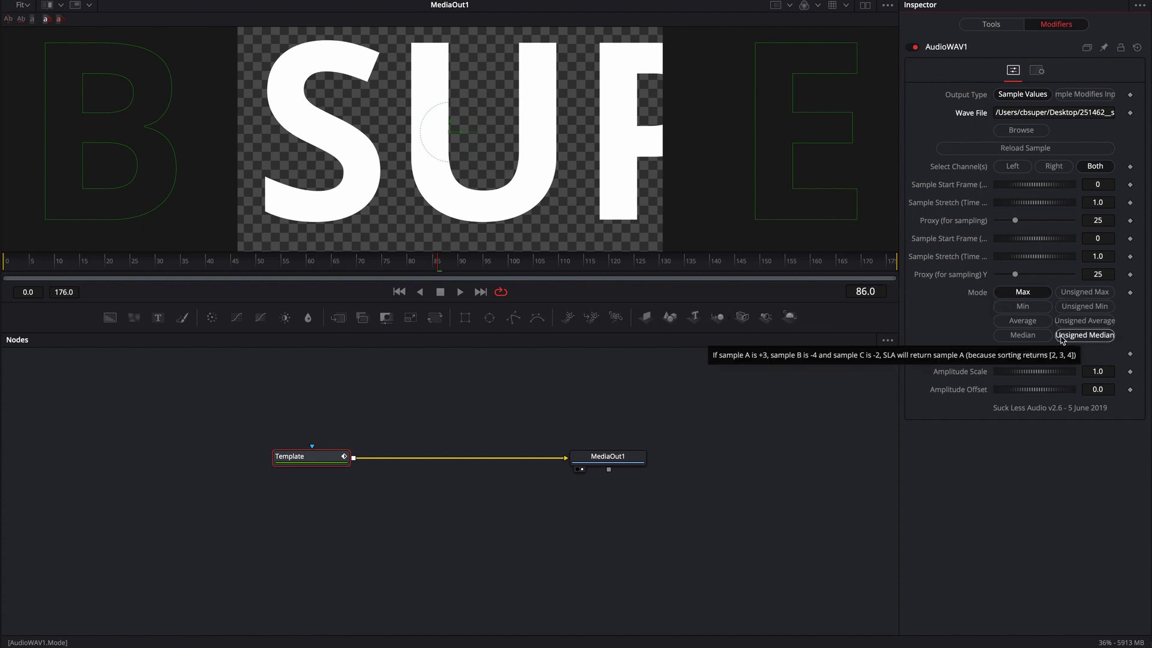
Set Mode to Unsigned Median, testing Invert Values and then leaving it off.
click(1087, 334)
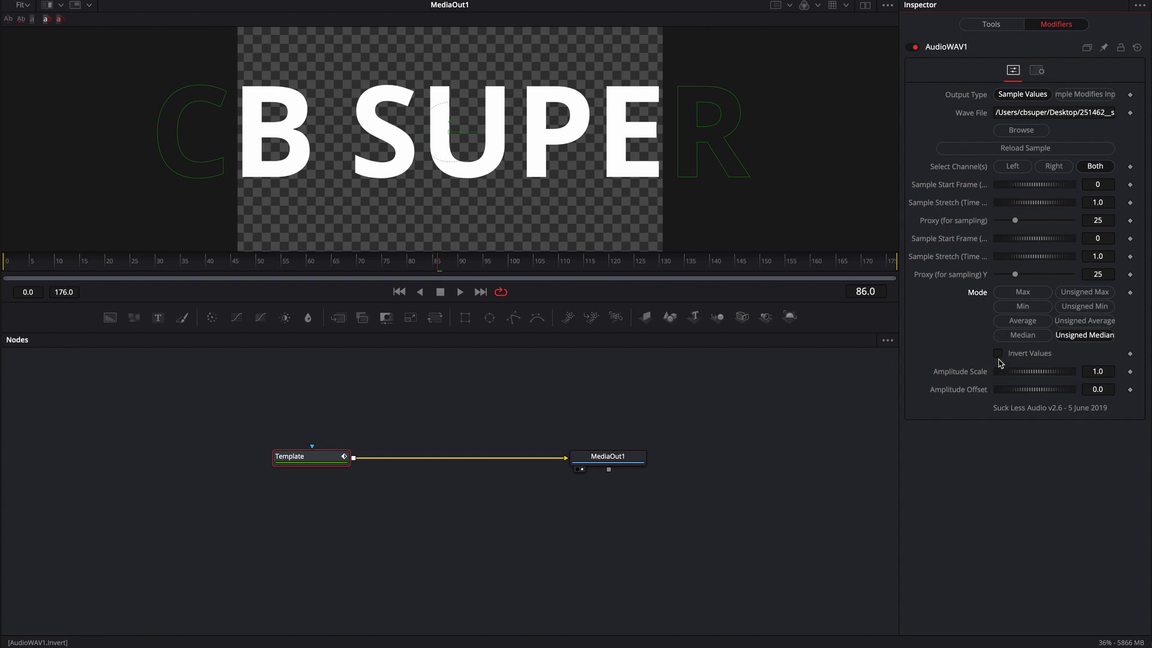
click(997, 354)
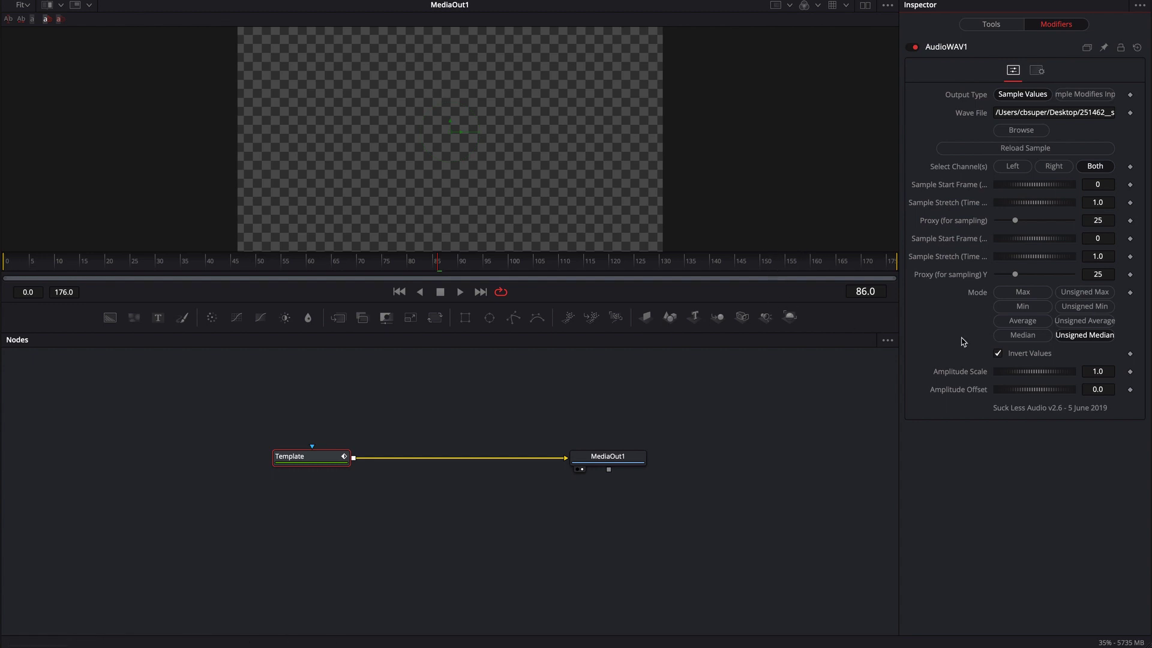
click(997, 354)
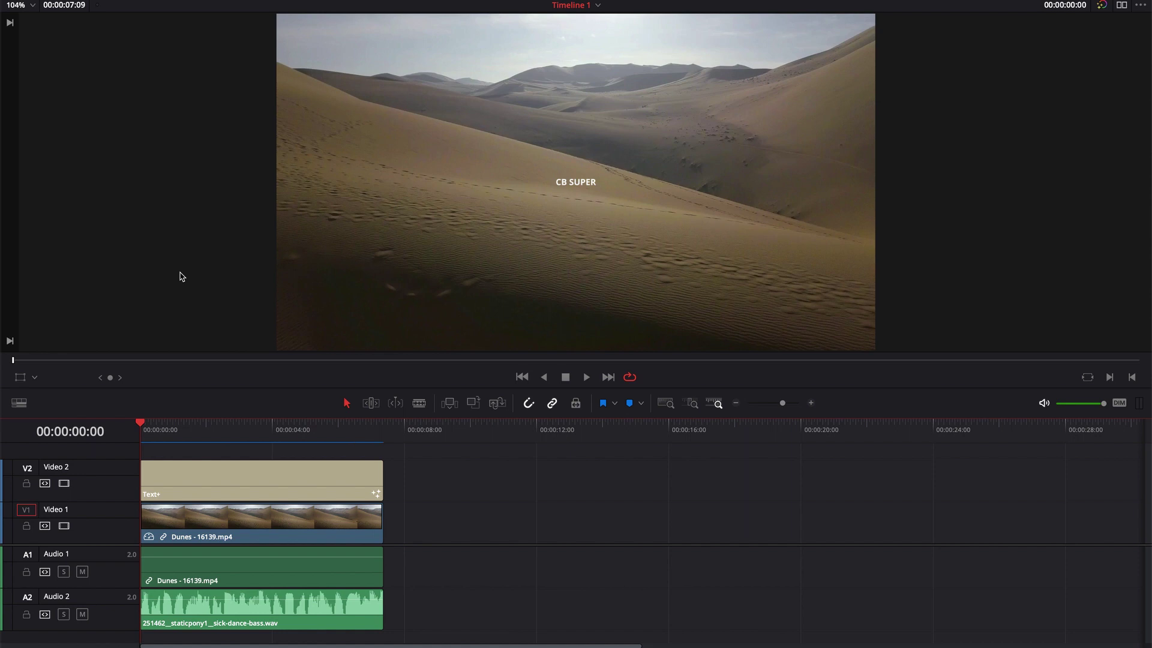
key(space)
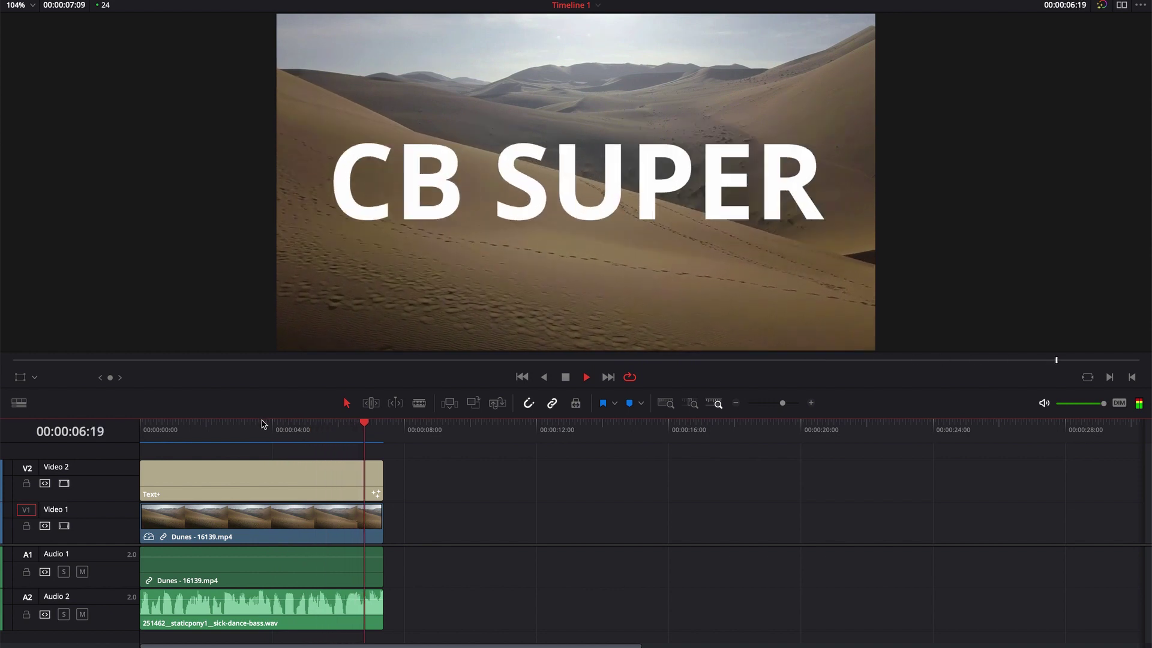
key(space)
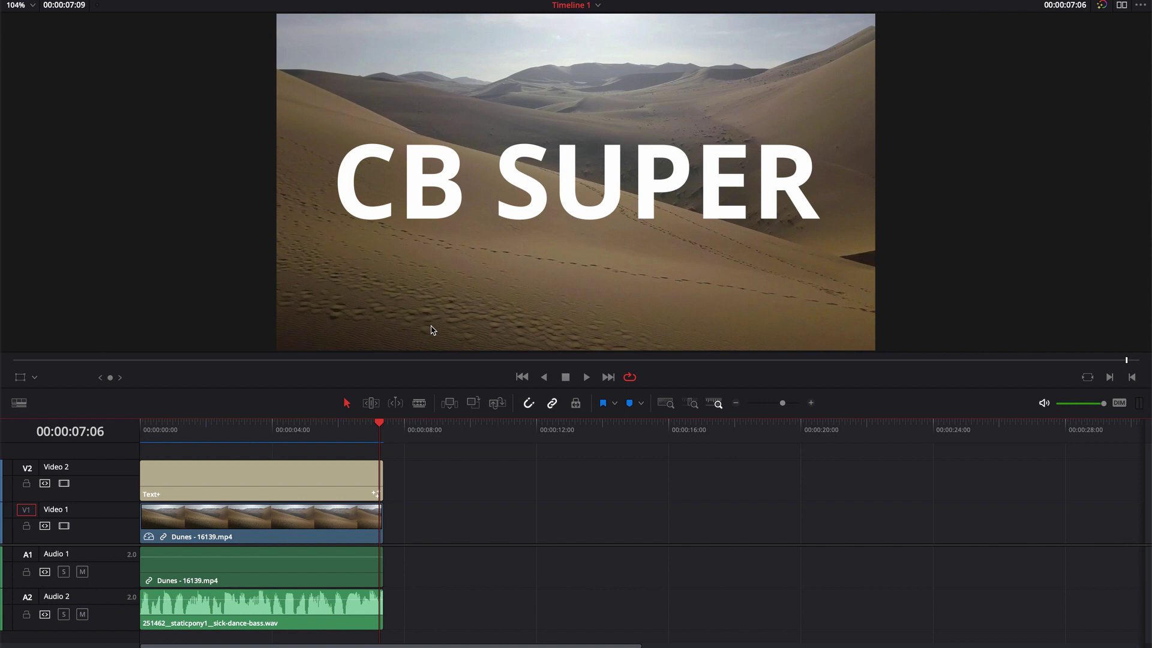
key(shift+5)
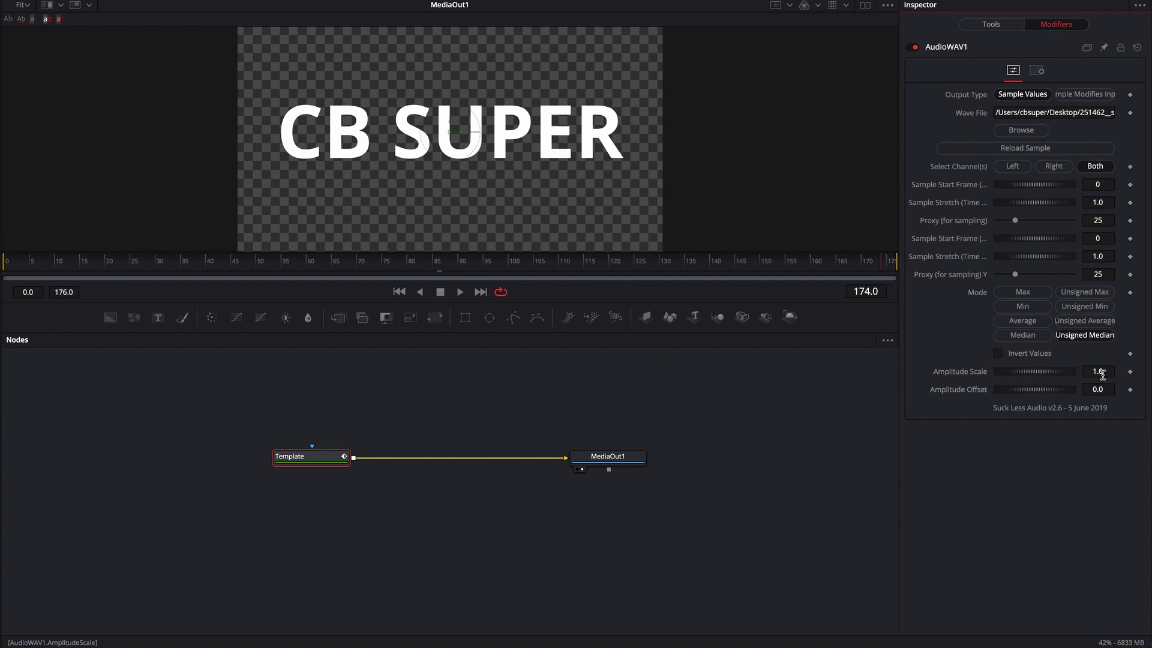
Set AudioWAV1 Amplitude Scale to 0.5 and raise Amplitude Offset to 0.145.
drag(1031, 375, 1149, 363)
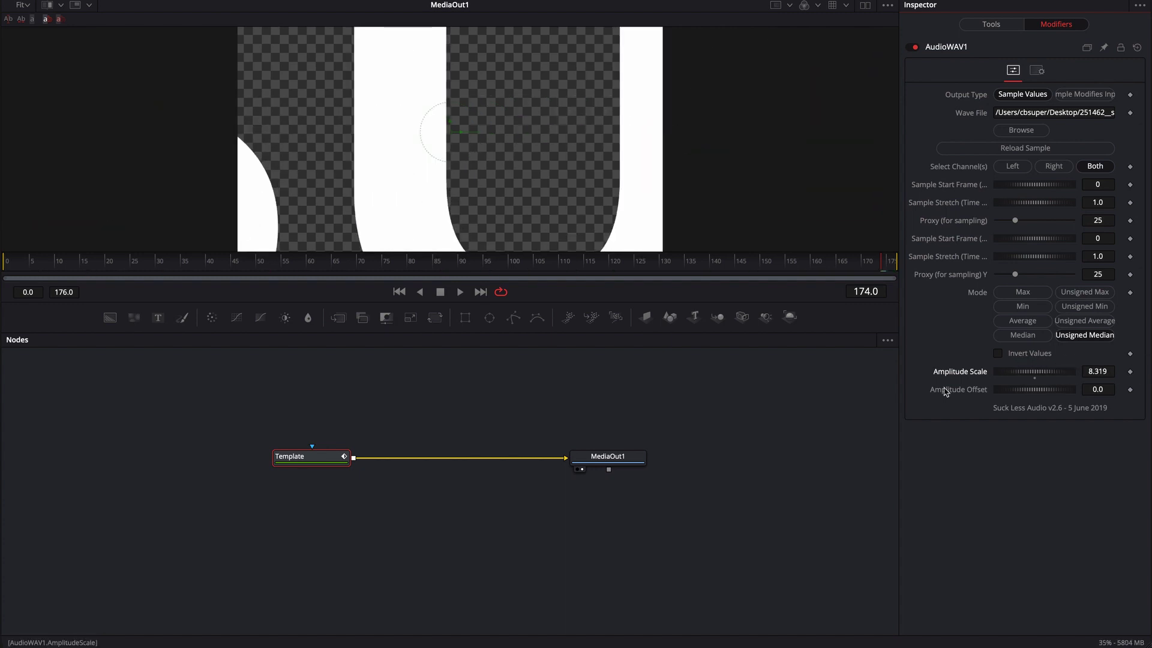
double_click(1034, 372)
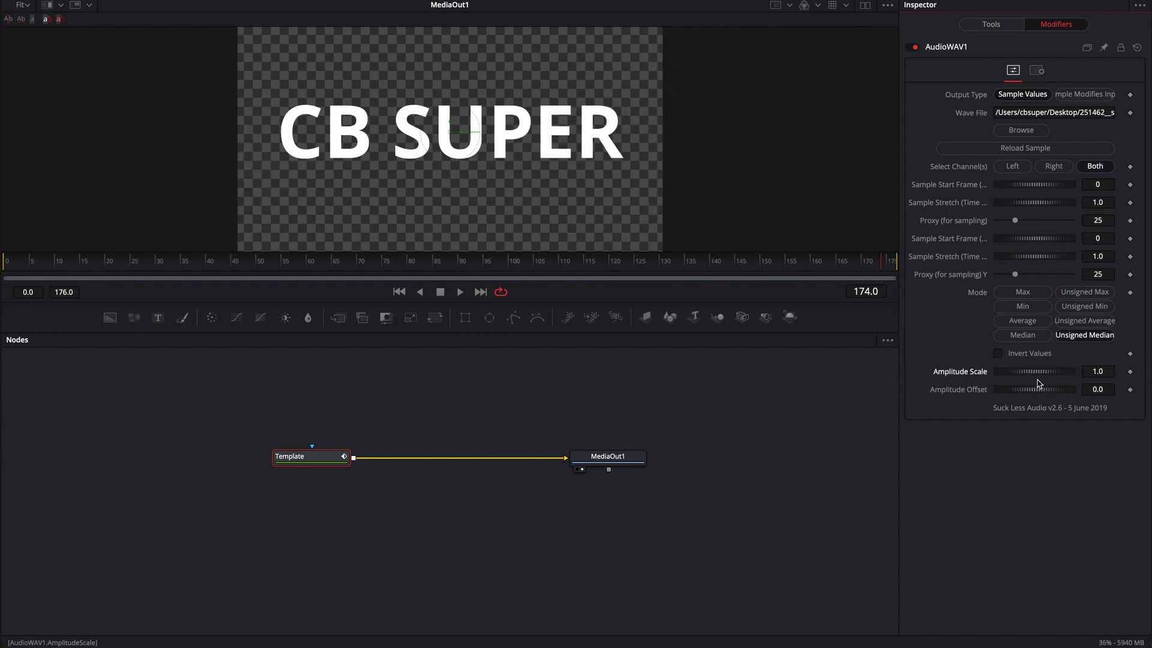
click(1103, 372)
text(0.5)
key(Return)
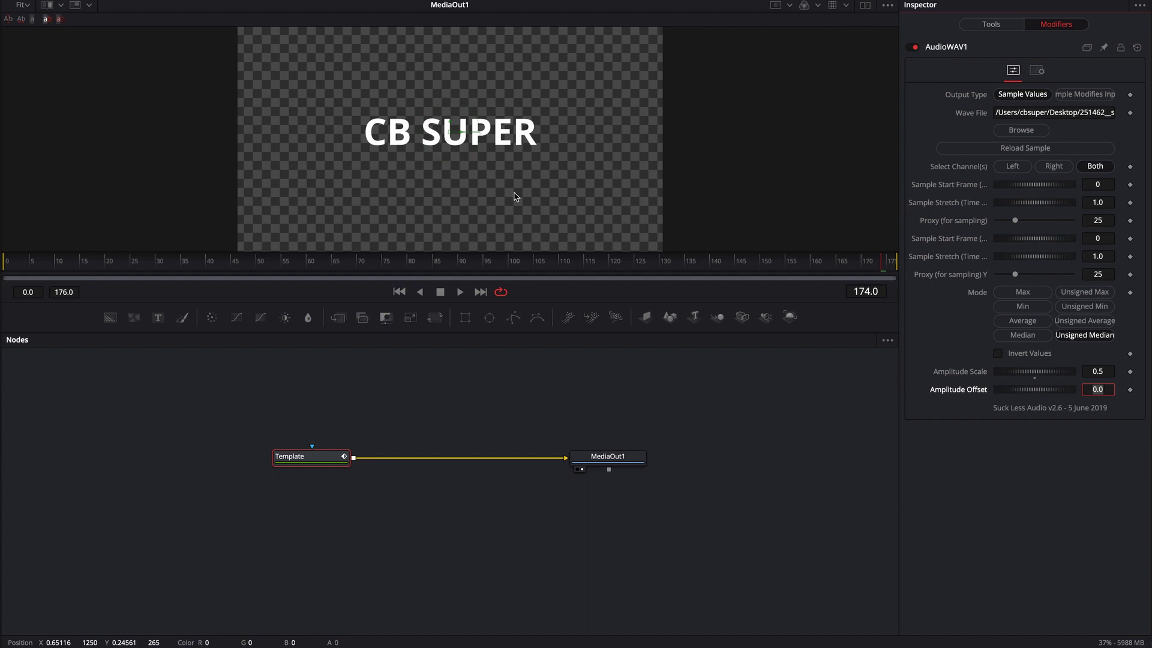
click(1027, 393)
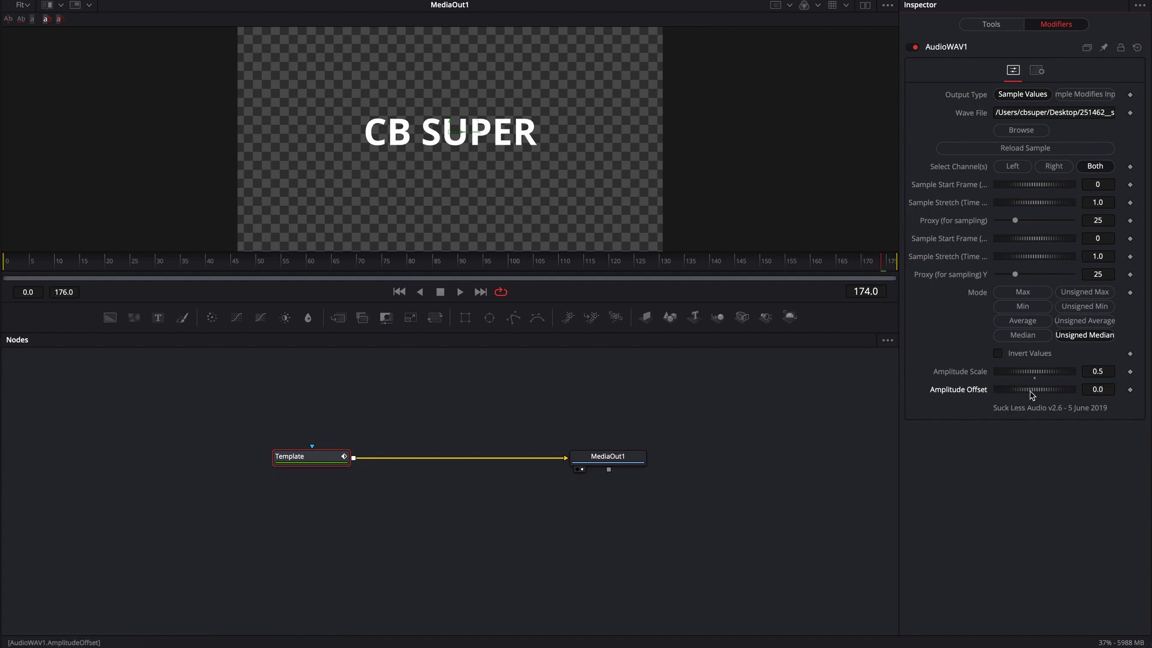
drag(1034, 395, 1038, 393)
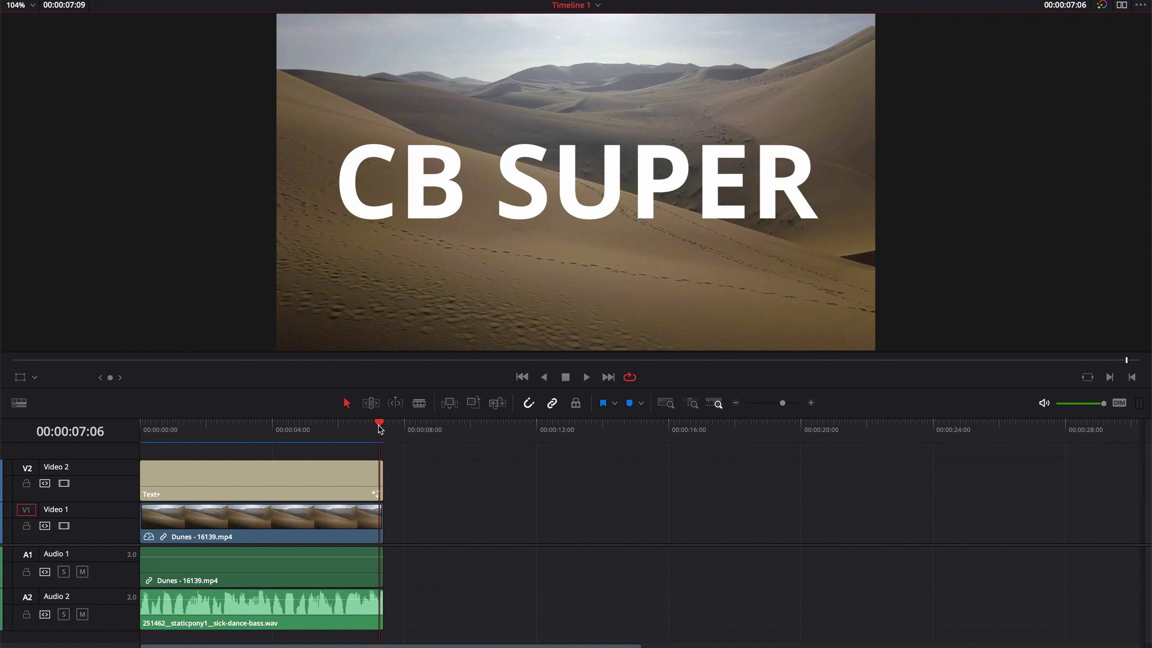
drag(378, 429, 124, 423)
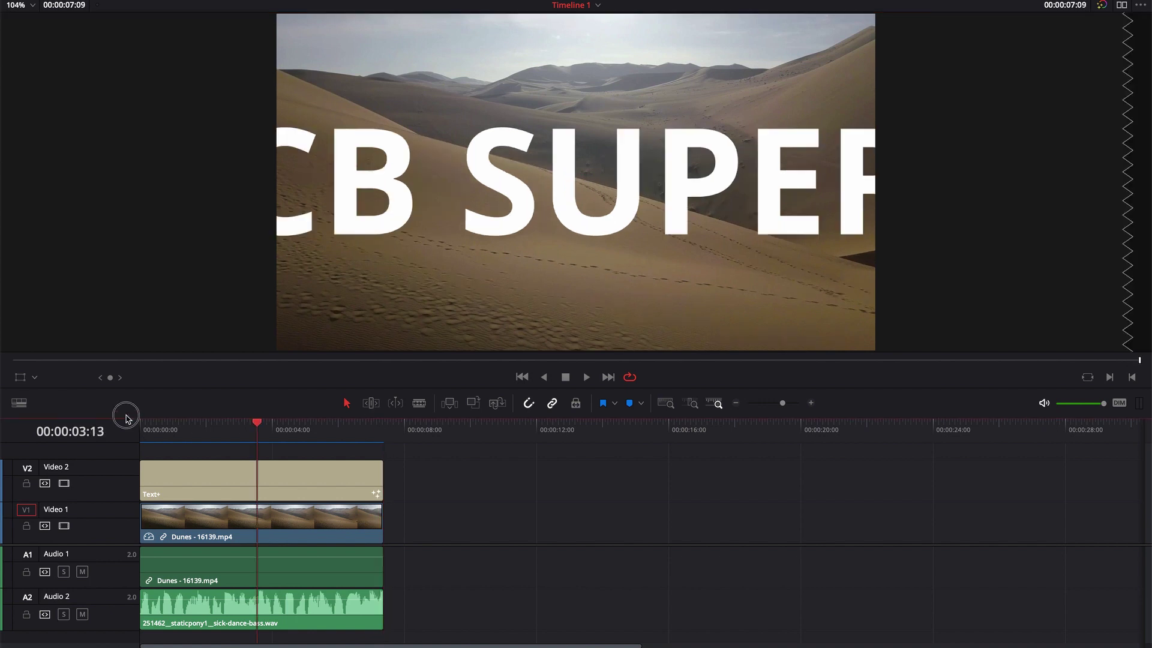
key(space)
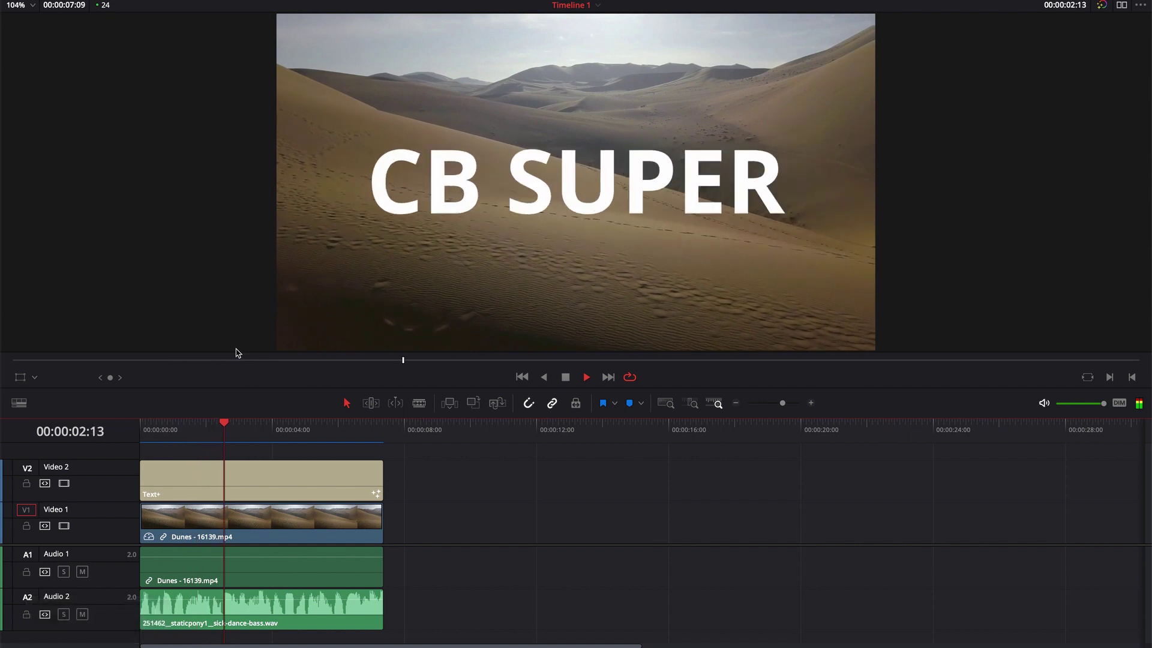
key(space)
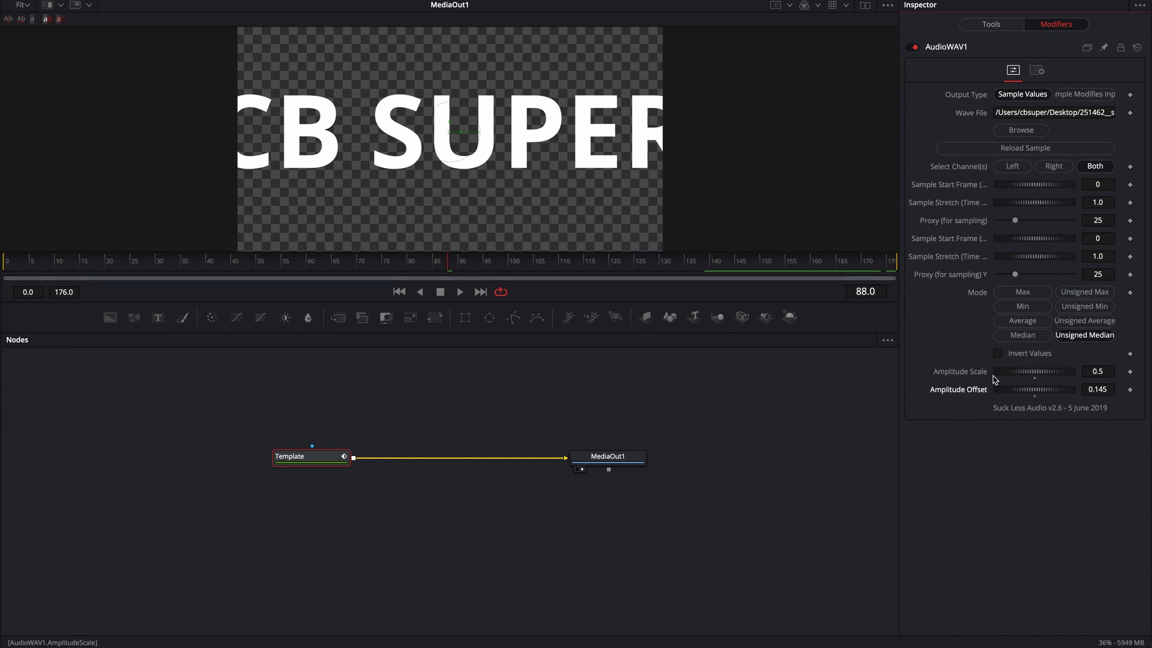
Return Amplitude Offset to 0, then go back to the Edit page.
double_click(1035, 396)
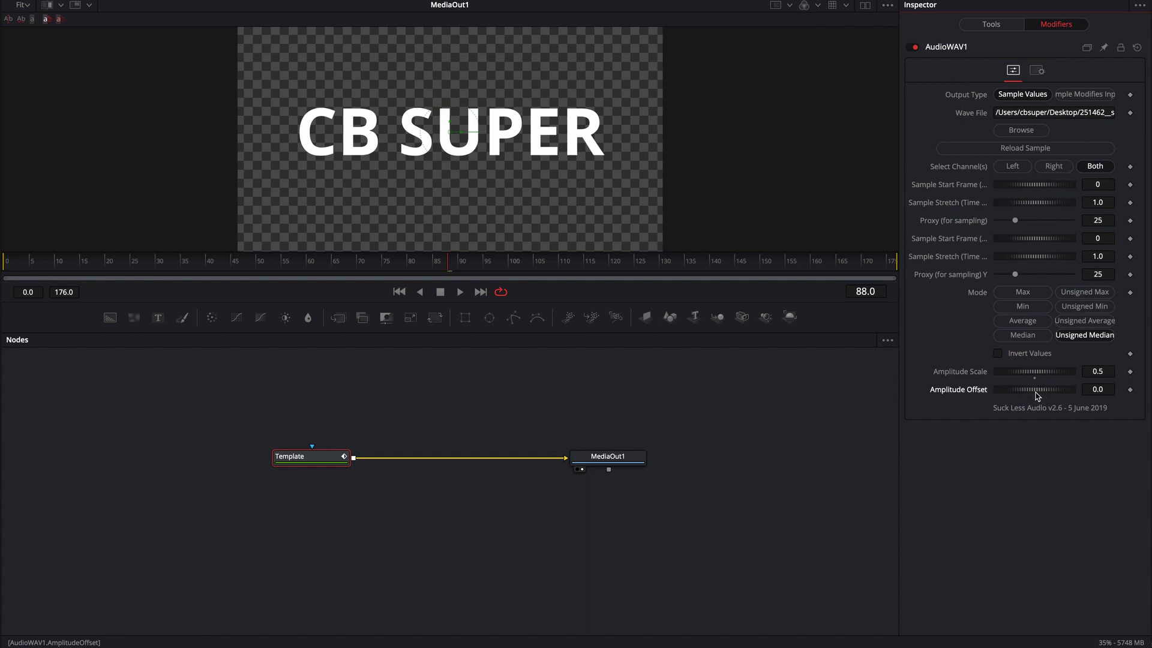
click(558, 595)
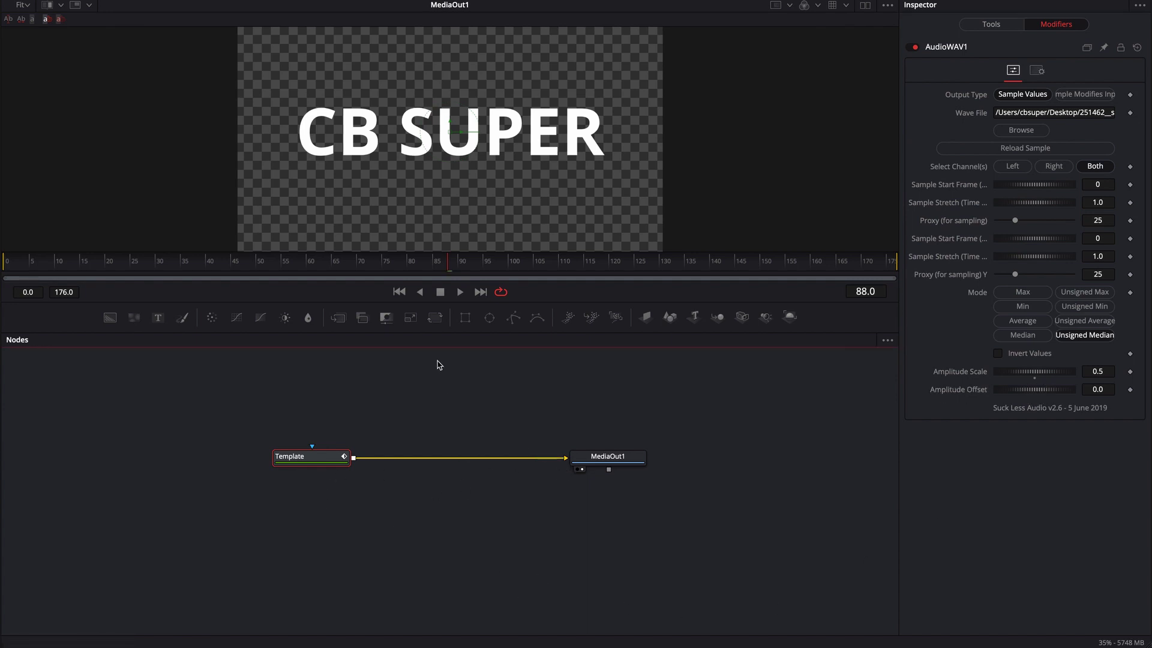
key(shift+4)
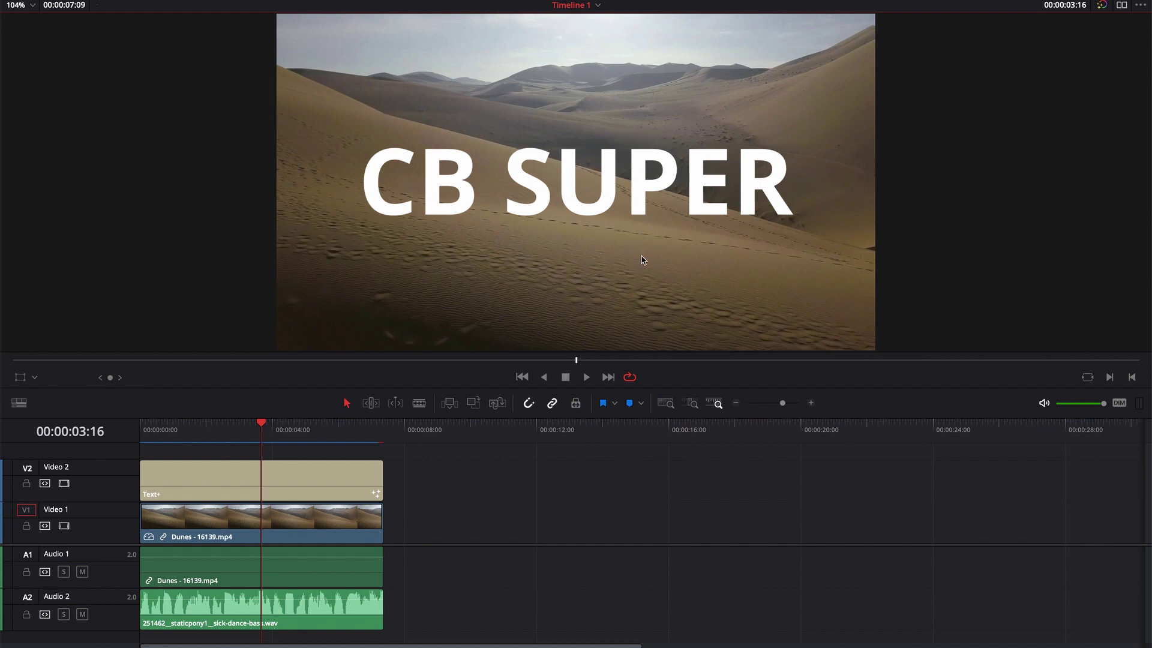
click(210, 429)
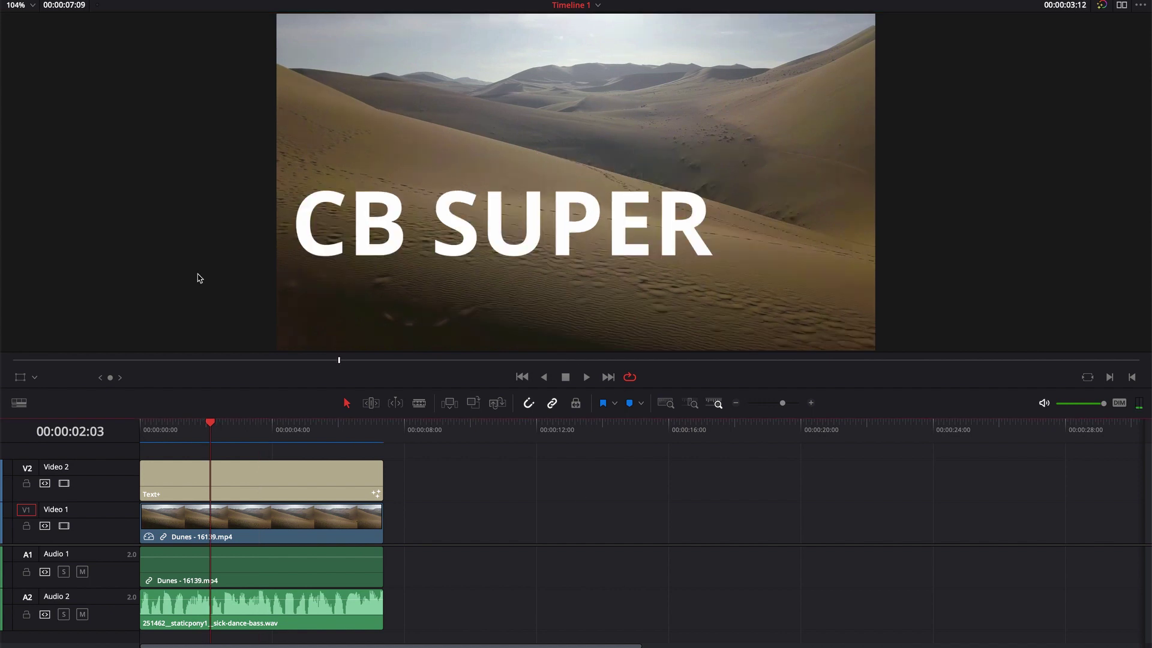